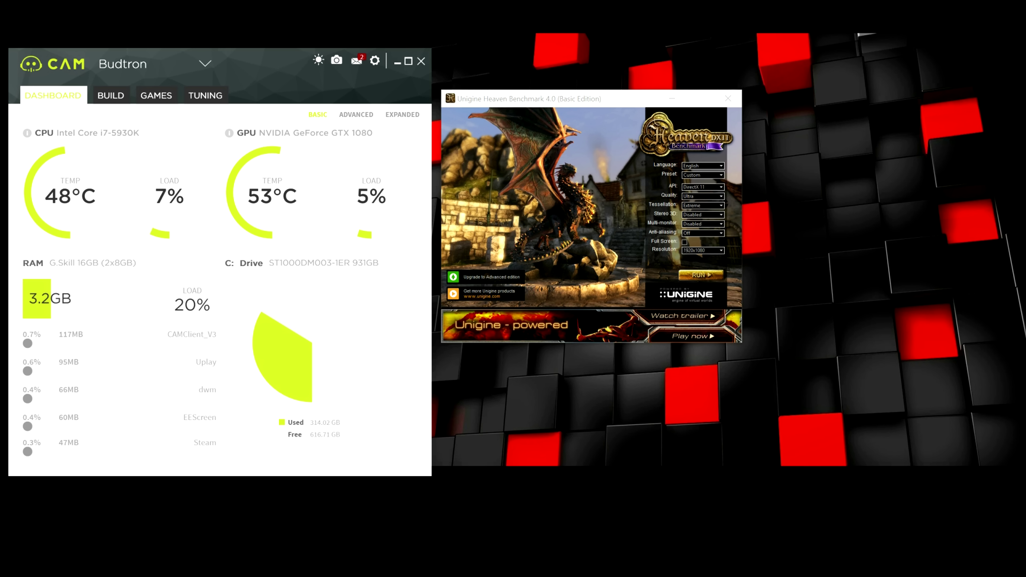
# - Reposition the CAM and Heaven windows and inspect the advanced dashboard's CPU, GPU, motherboard, RAM, HDD and network data
pyautogui.moveTo(591, 99); pyautogui.dragTo(803, 114)
pyautogui.moveTo(258, 63); pyautogui.dragTo(385, 61)
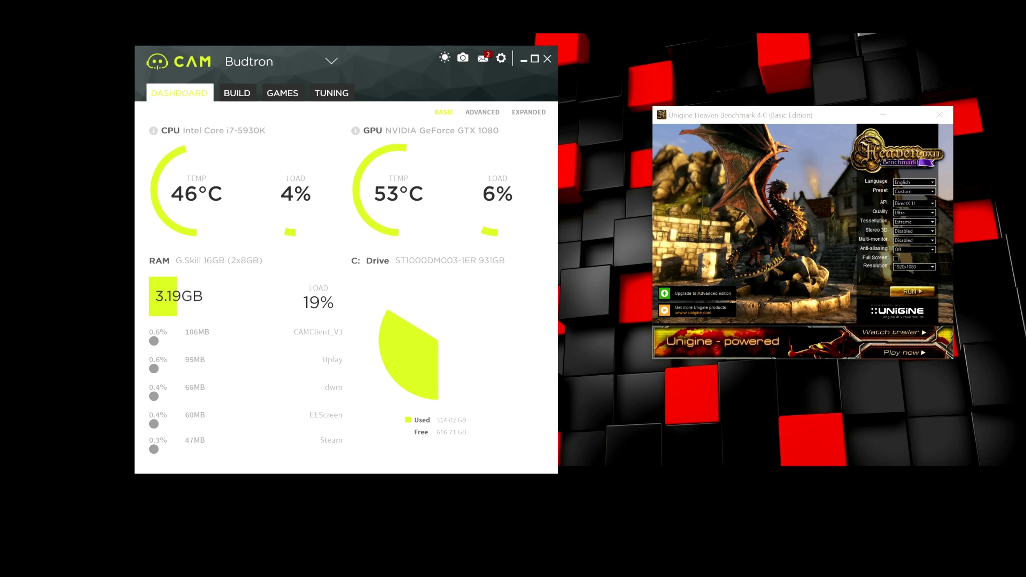
pyautogui.click(482, 112)
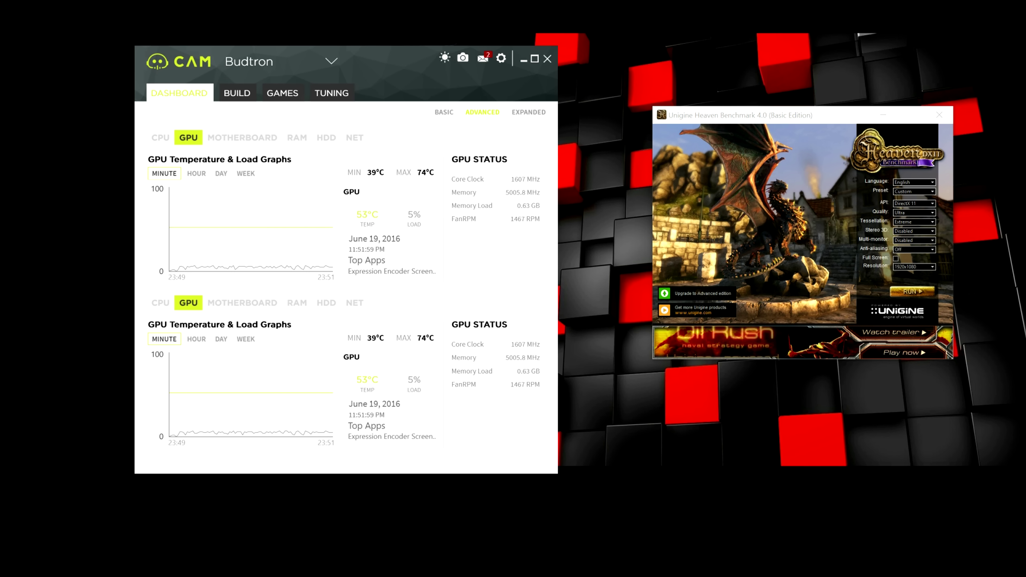
pyautogui.click(160, 137)
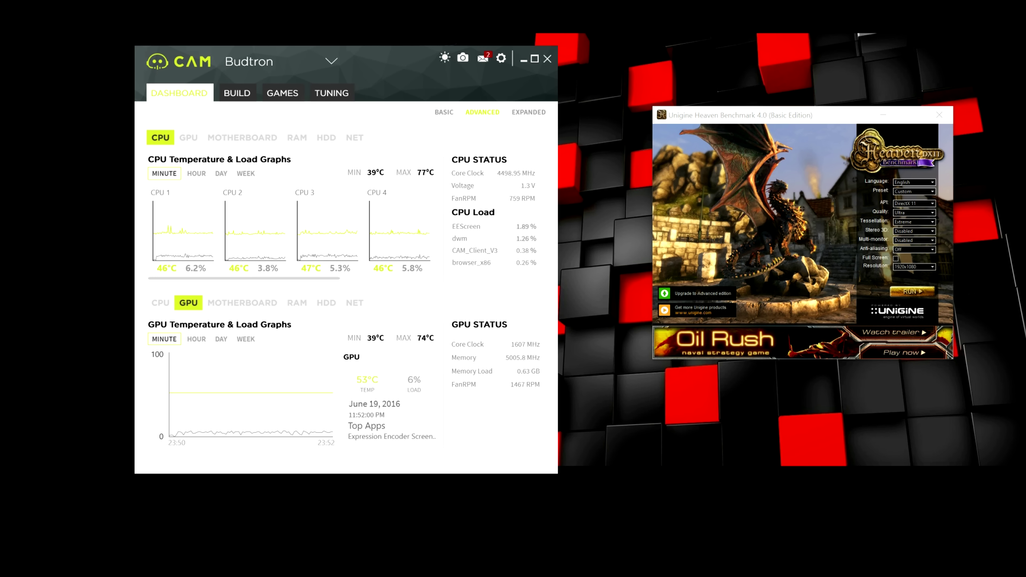
pyautogui.click(188, 137)
pyautogui.click(242, 137)
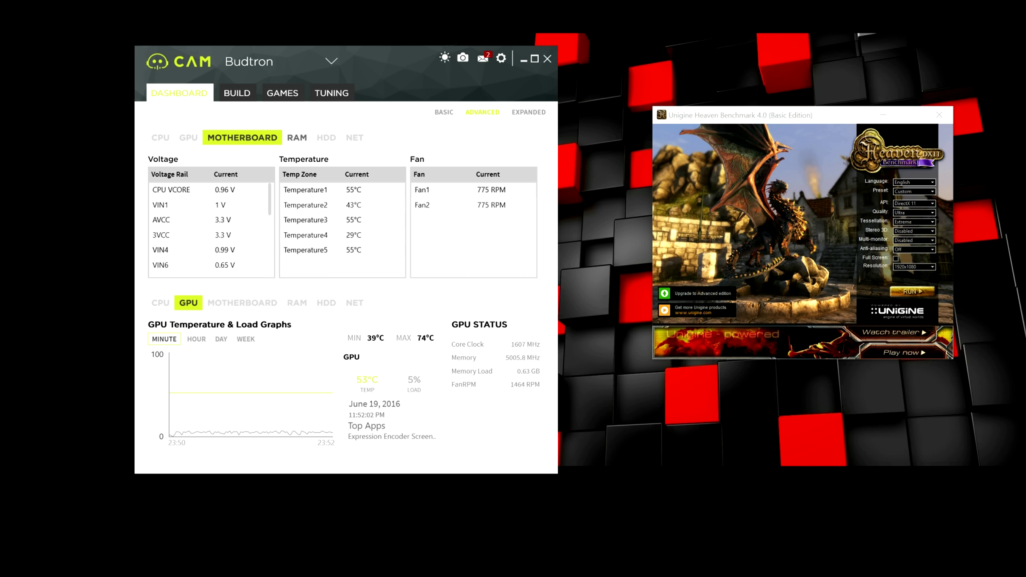
pyautogui.click(297, 137)
pyautogui.click(326, 137)
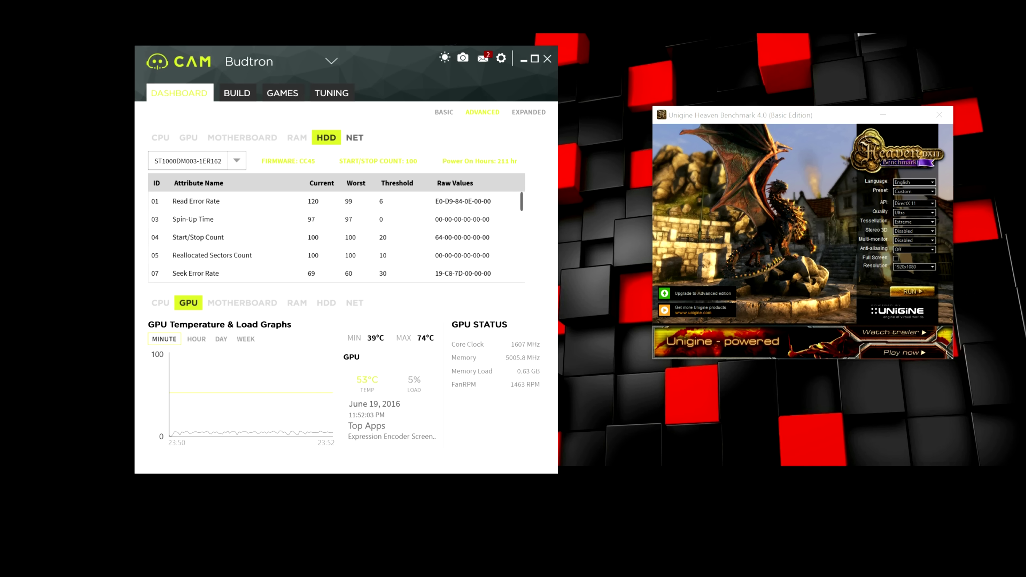
pyautogui.click(355, 138)
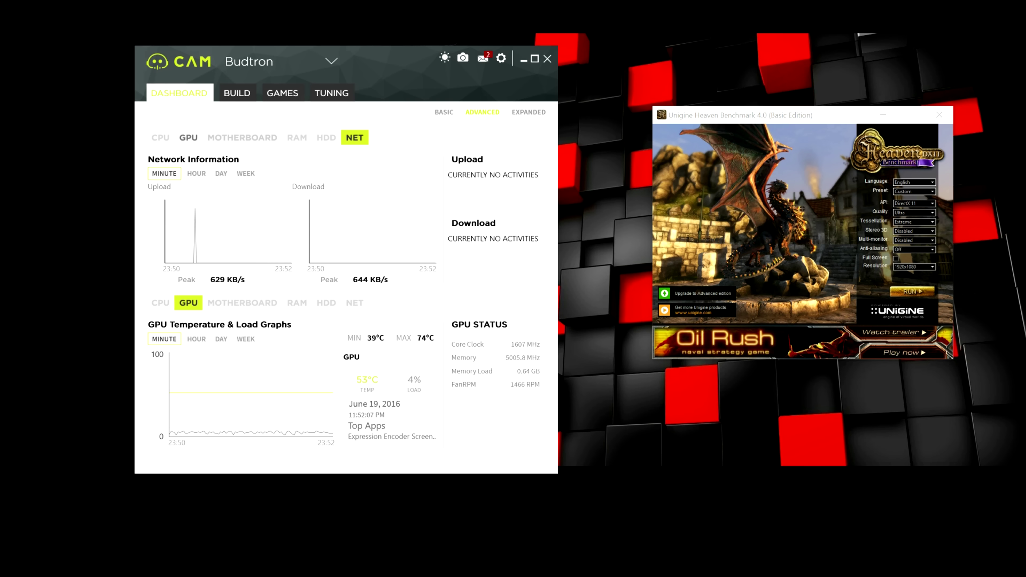
pyautogui.click(161, 137)
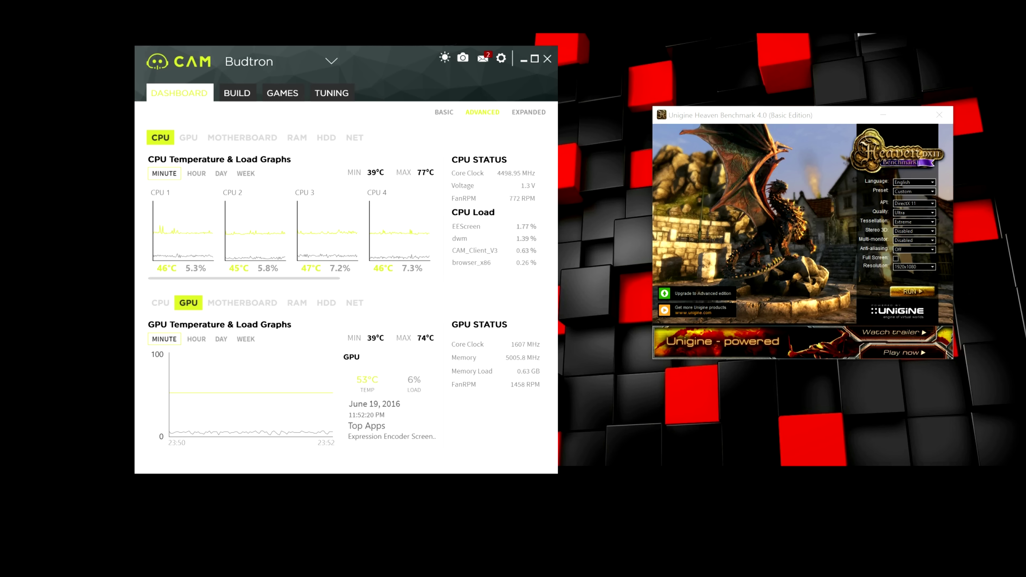
# - Open the expanded dashboard view and look through its CPU, GPU and motherboard statistics
pyautogui.click(528, 112)
pyautogui.moveTo(669, 32); pyautogui.dragTo(597, 55)
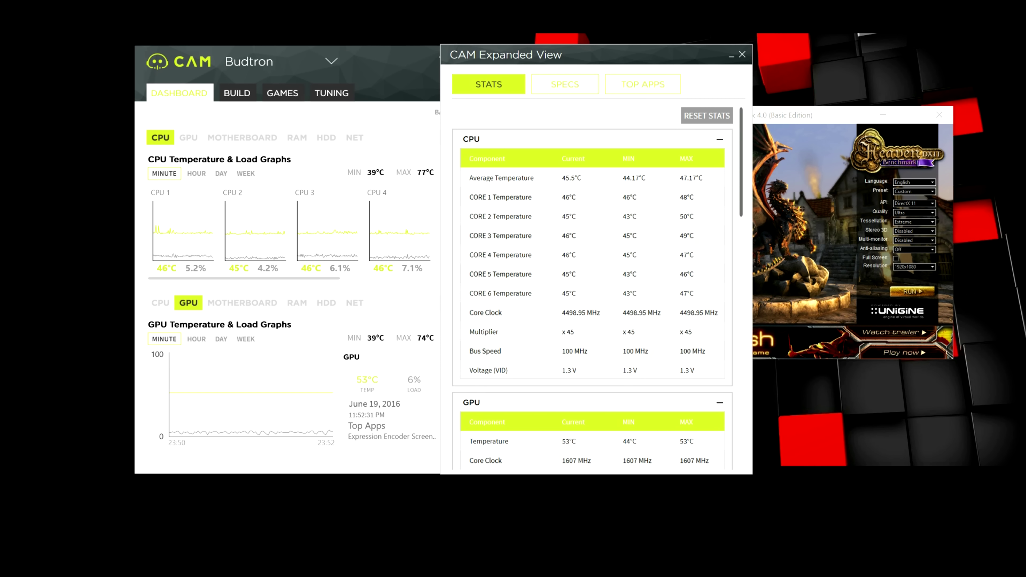
pyautogui.scroll(-3, 593, 288)
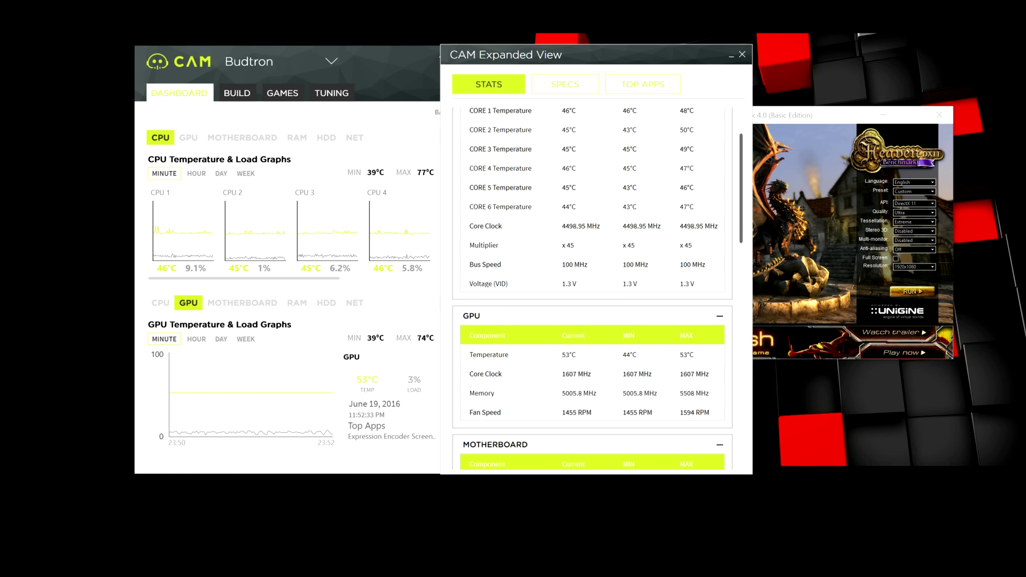
pyautogui.scroll(-4, 593, 288)
pyautogui.scroll(7, 592, 289)
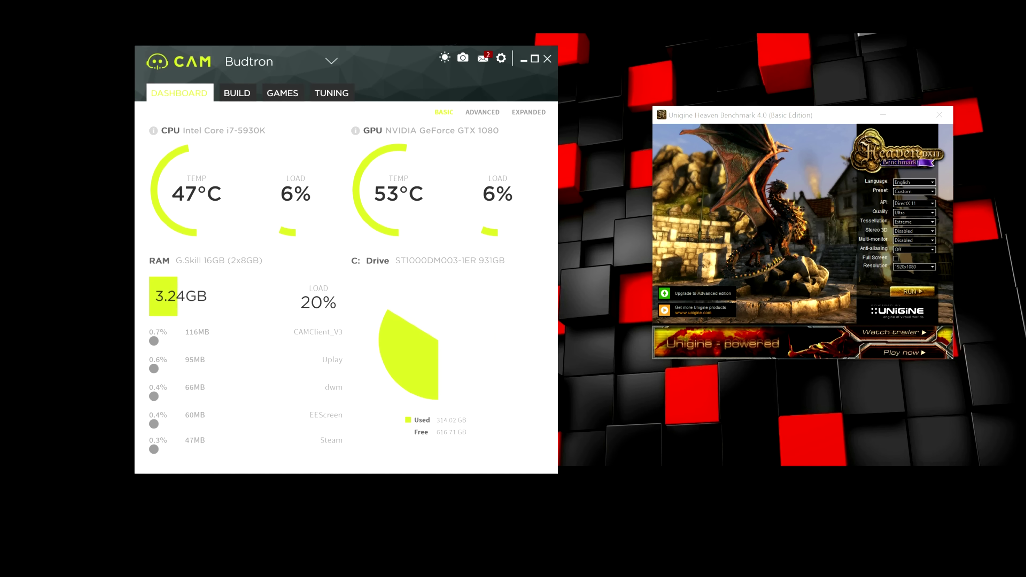
# - Look through the PC's build specifications, recent game sessions and GPU tuning options
pyautogui.click(237, 93)
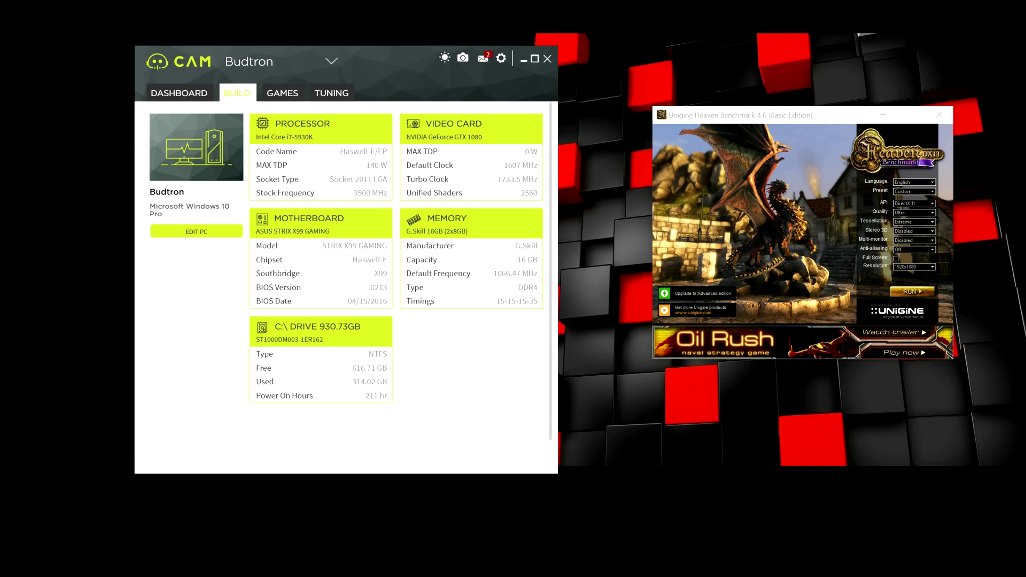
pyautogui.click(283, 93)
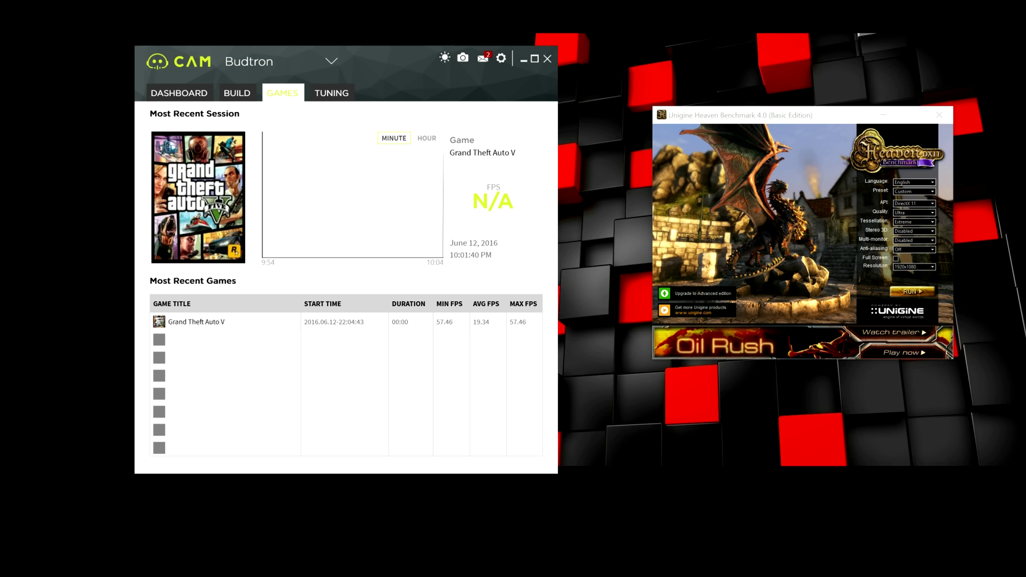
pyautogui.click(332, 93)
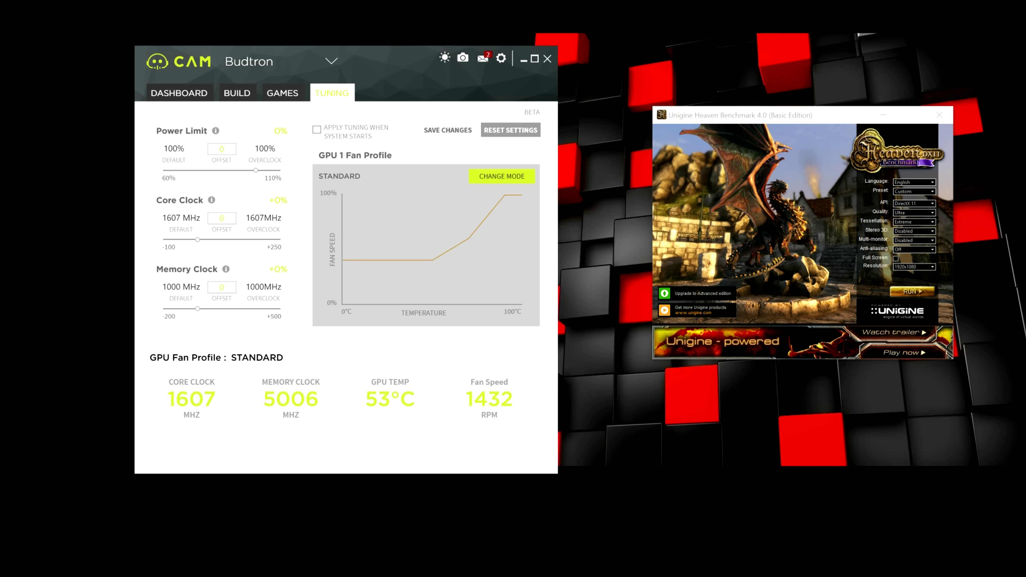
# - Open the CAM settings and bring up the FPS overlay options
pyautogui.click(501, 58)
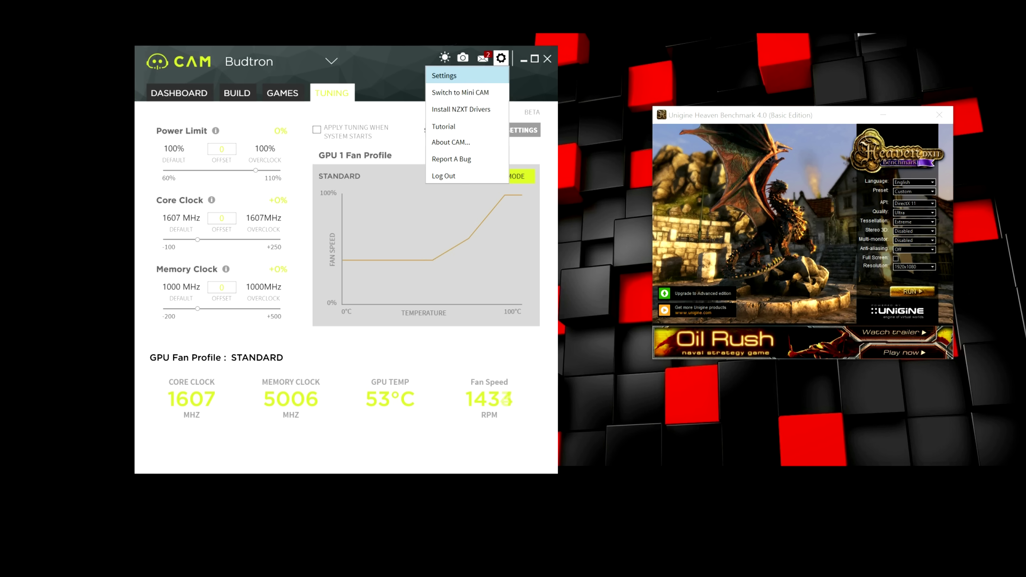
pyautogui.click(466, 75)
pyautogui.moveTo(668, 2); pyautogui.dragTo(645, 22)
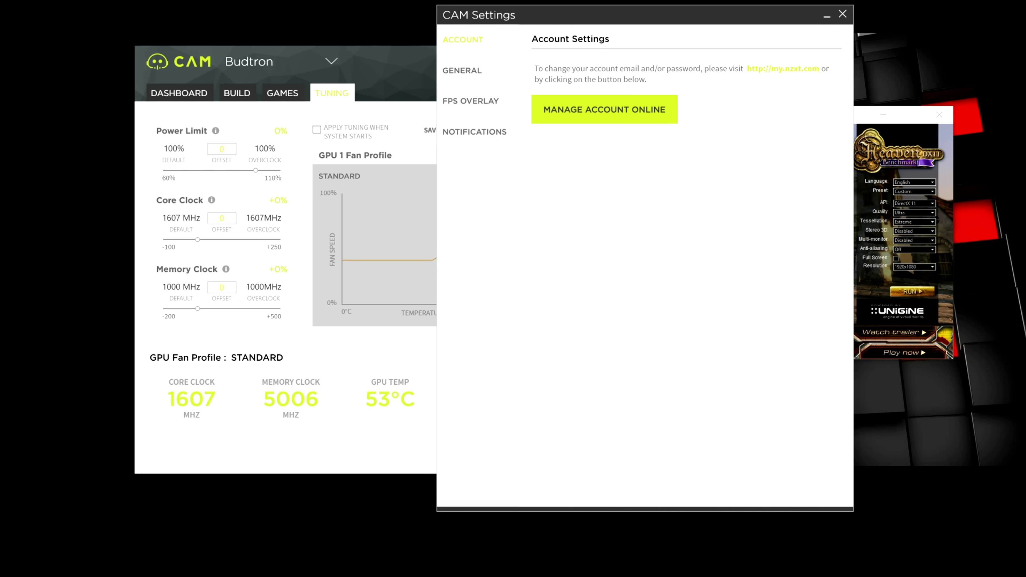
pyautogui.click(461, 70)
pyautogui.click(470, 101)
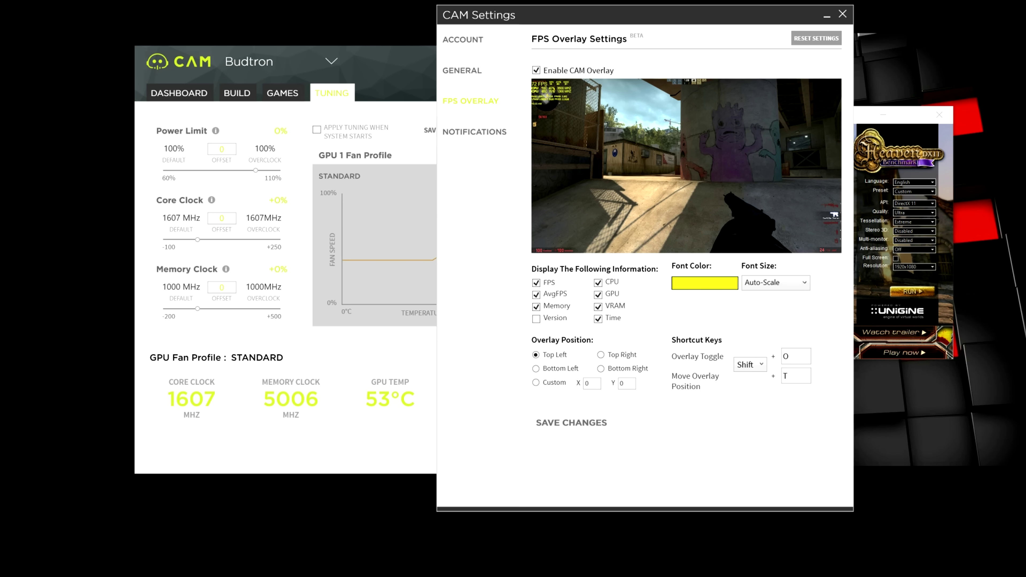
# - Check the available overlay font sizes and pick bright yellow as the overlay's font color
pyautogui.click(775, 282)
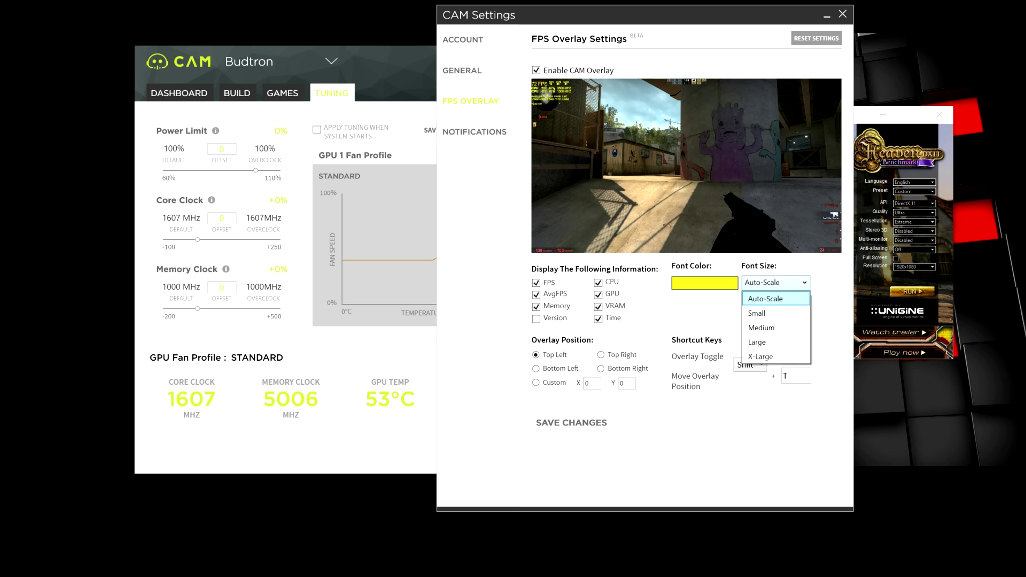
pyautogui.click(776, 283)
pyautogui.click(704, 283)
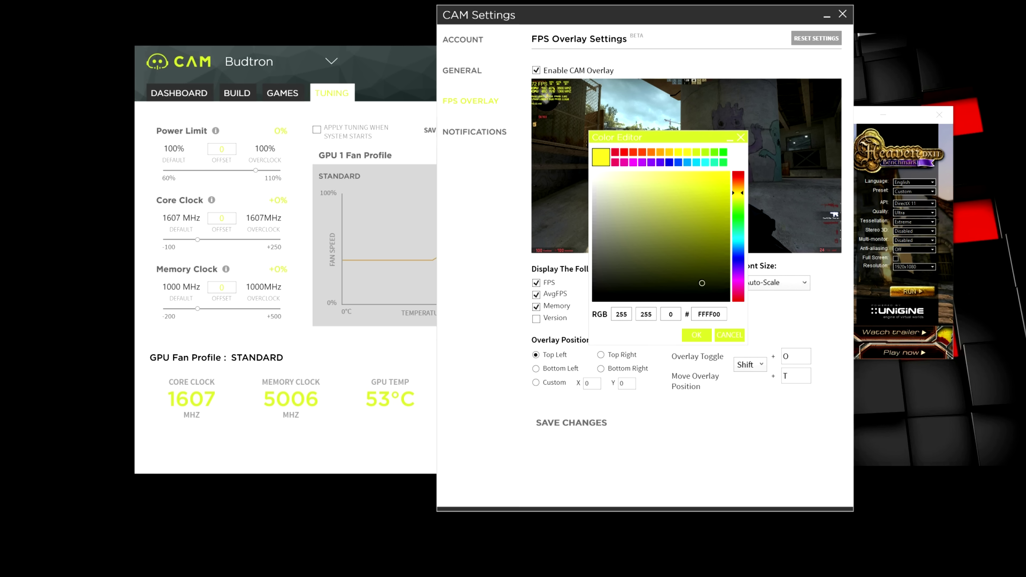
pyautogui.click(702, 283)
pyautogui.click(729, 173)
pyautogui.click(697, 335)
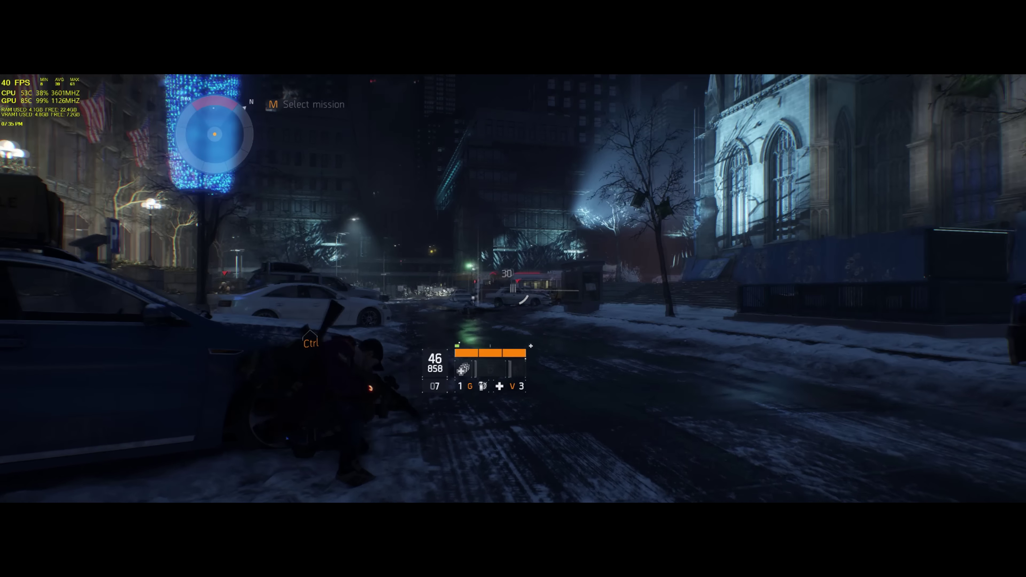
pyautogui.rightClick(513, 289)
pyautogui.click(513, 288)
pyautogui.click(513, 289)
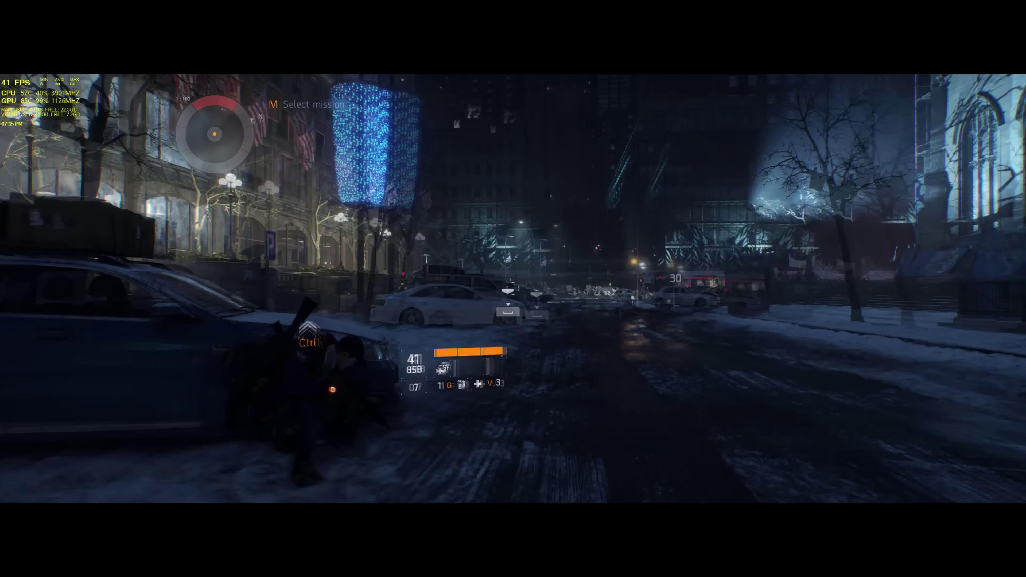
pyautogui.press('g')
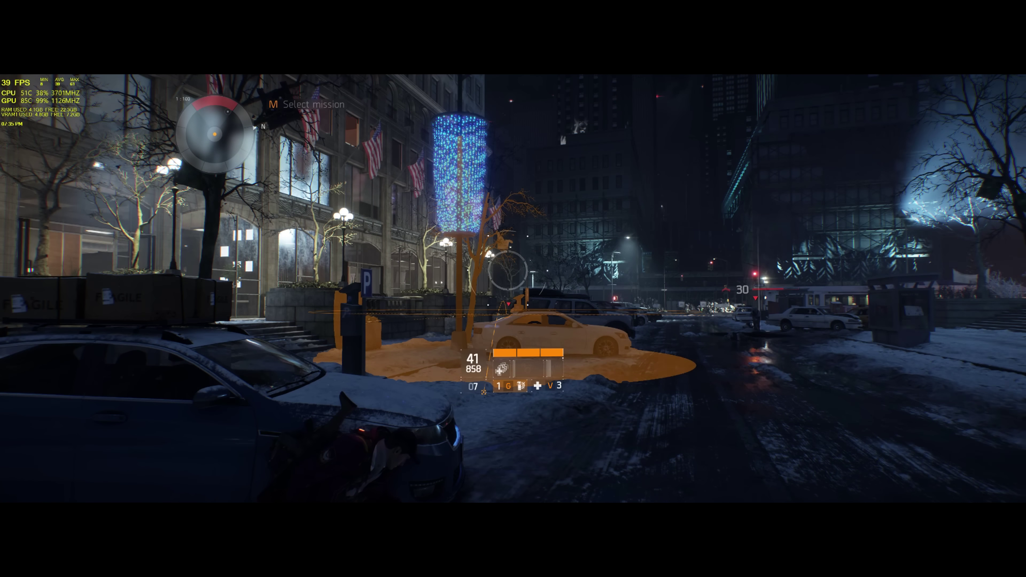
pyautogui.click(513, 289)
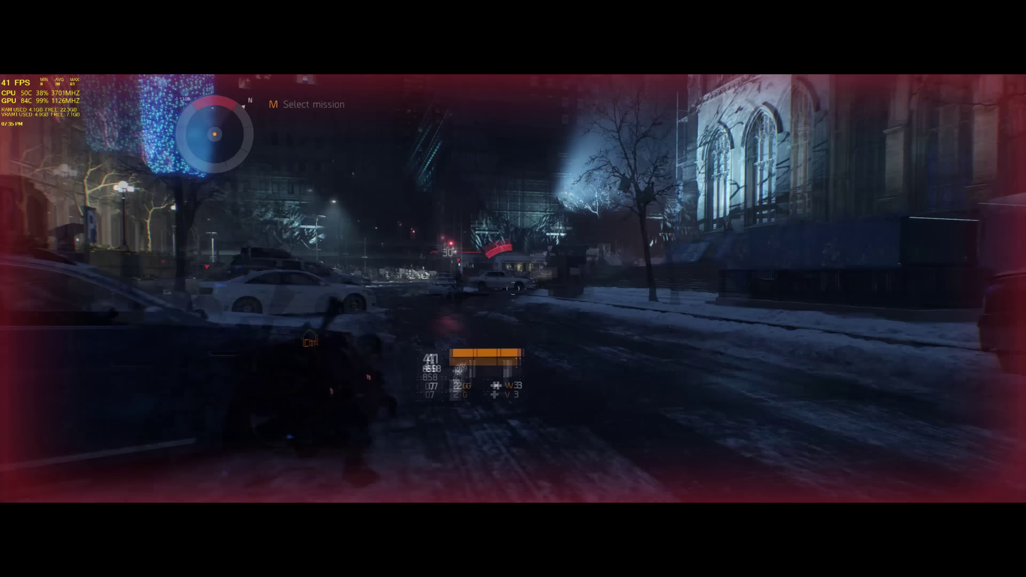
pyautogui.rightClick(513, 288)
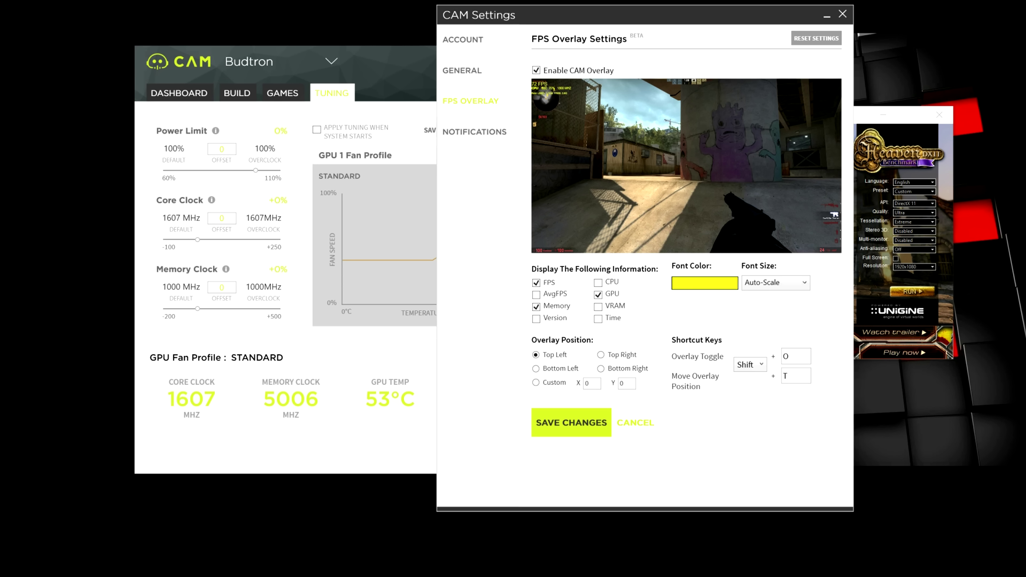
# - Try the Top Right and Bottom Right overlay positions, and return the overlay to Top Left
pyautogui.click(600, 354)
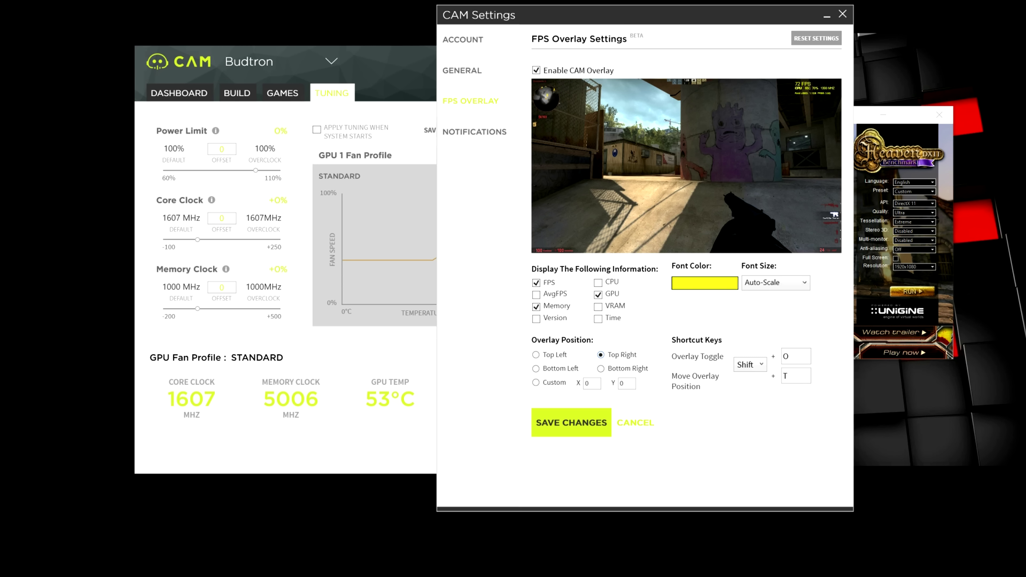
pyautogui.click(601, 368)
pyautogui.click(536, 355)
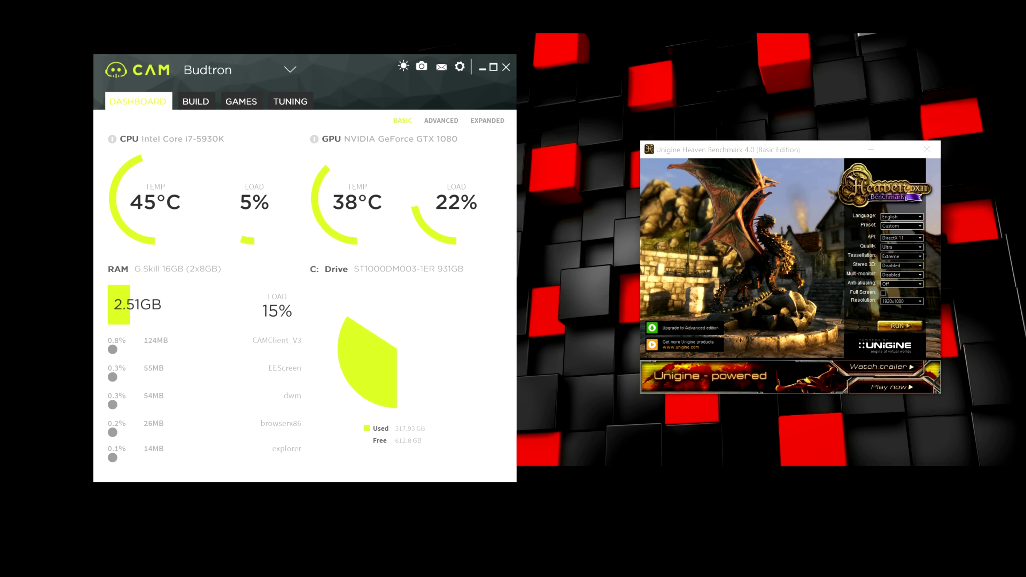
# - Set the CPU temperature notification threshold to 75 °C in the notification settings, save it and close the settings
pyautogui.click(459, 66)
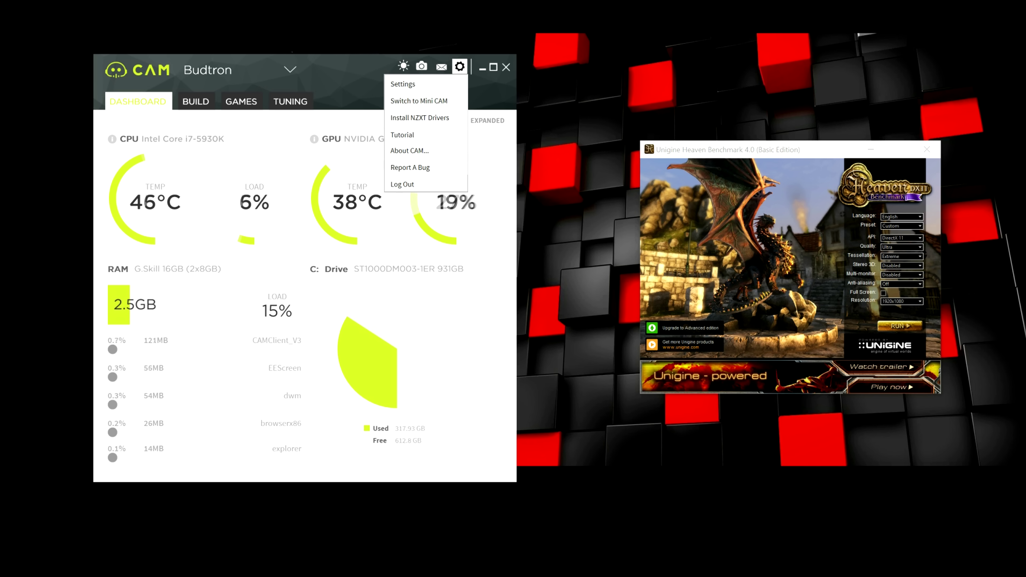
pyautogui.click(403, 84)
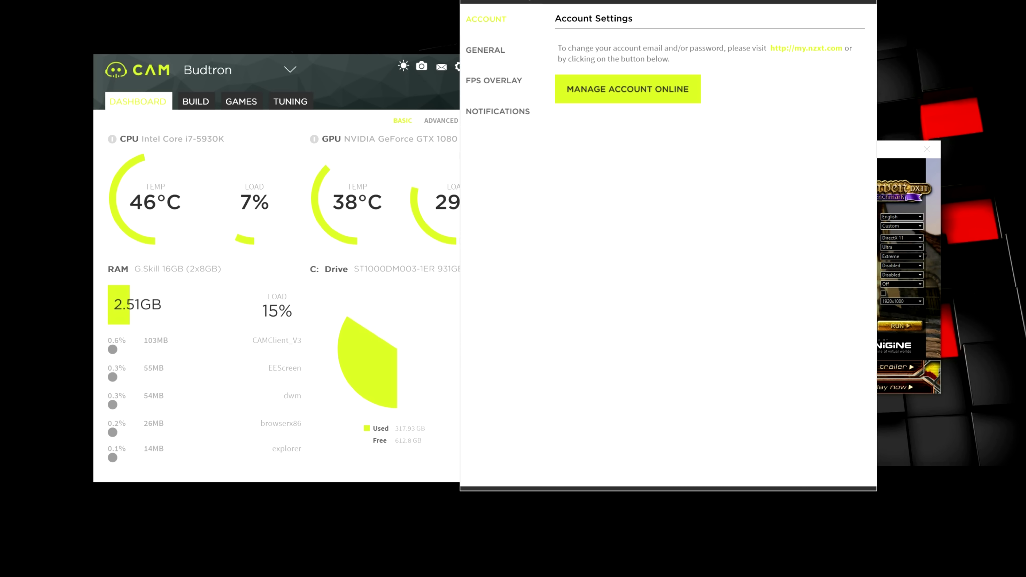
pyautogui.click(497, 111)
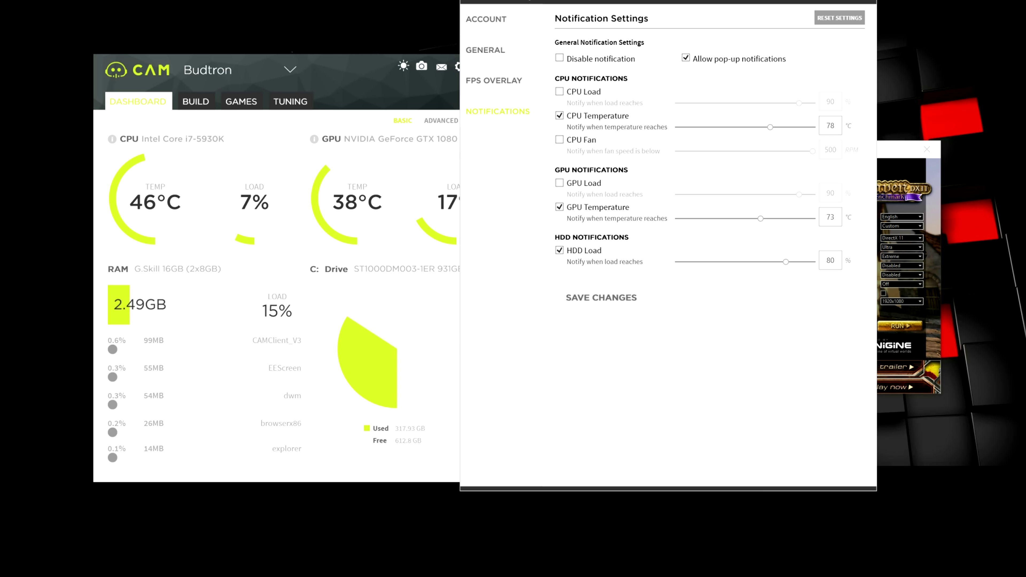
pyautogui.moveTo(663, 2); pyautogui.dragTo(651, 29)
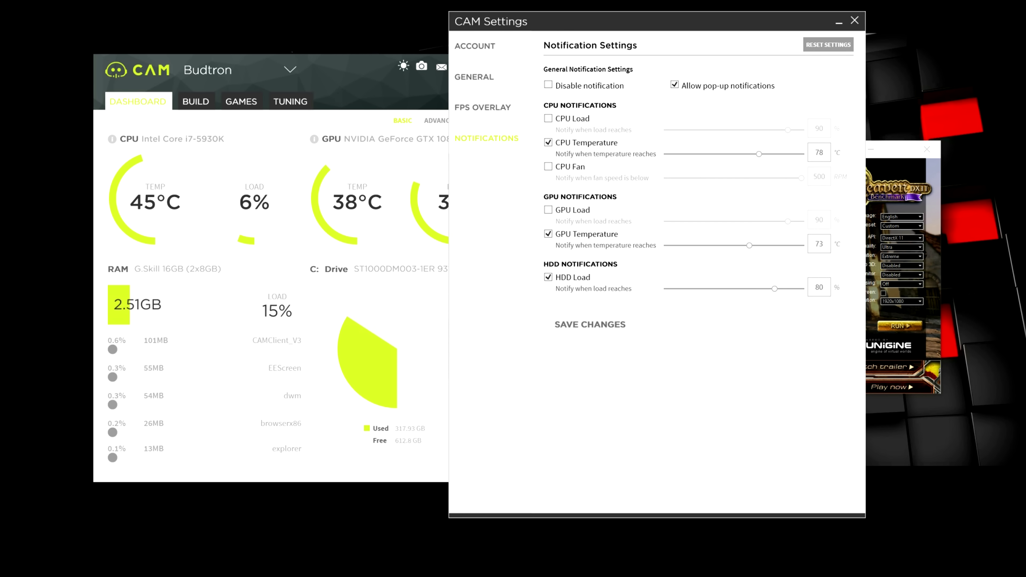
pyautogui.moveTo(759, 154); pyautogui.dragTo(751, 154)
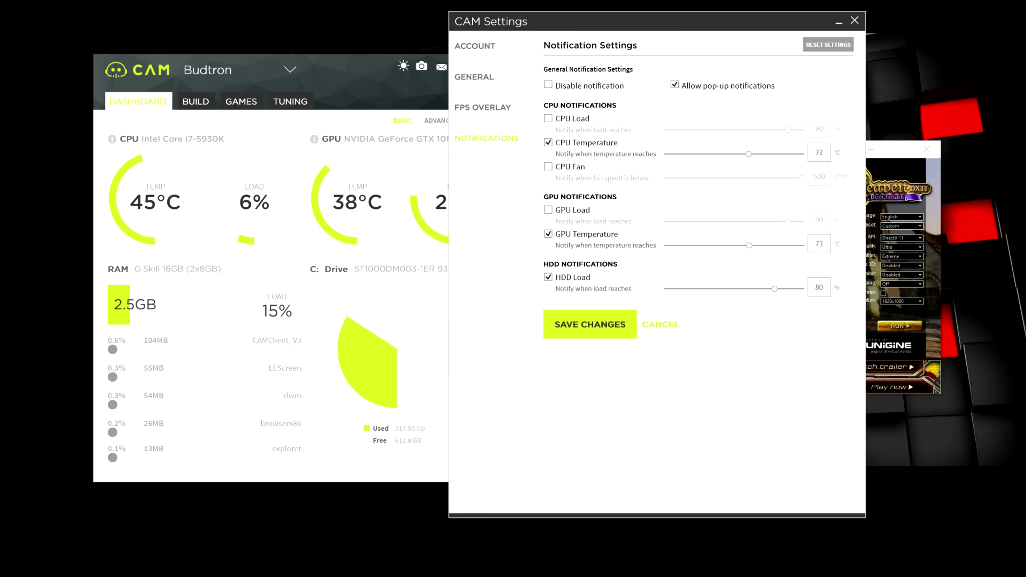
pyautogui.press('Right')
pyautogui.press('Right')
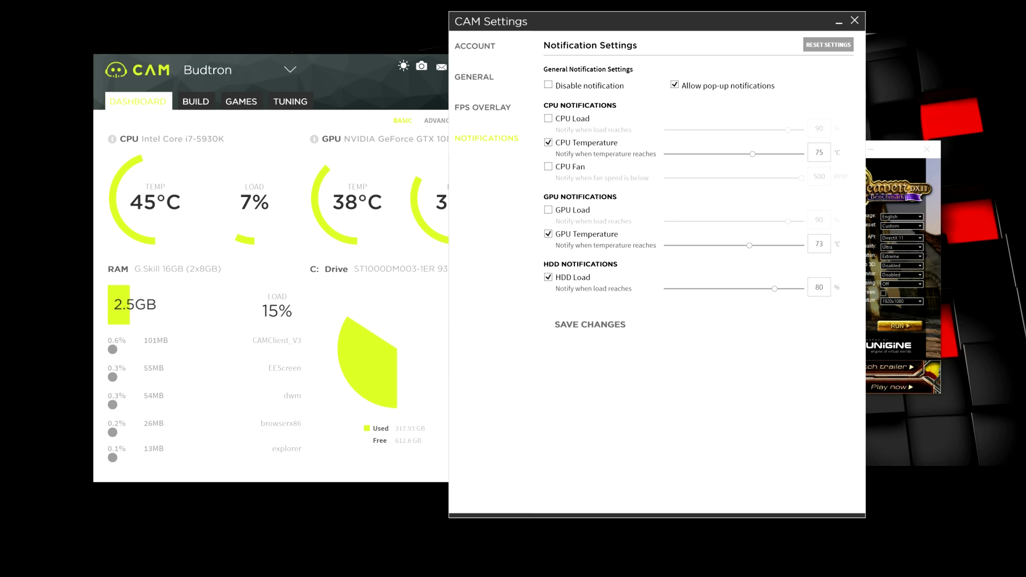
pyautogui.hotkey('alt', 'F4')
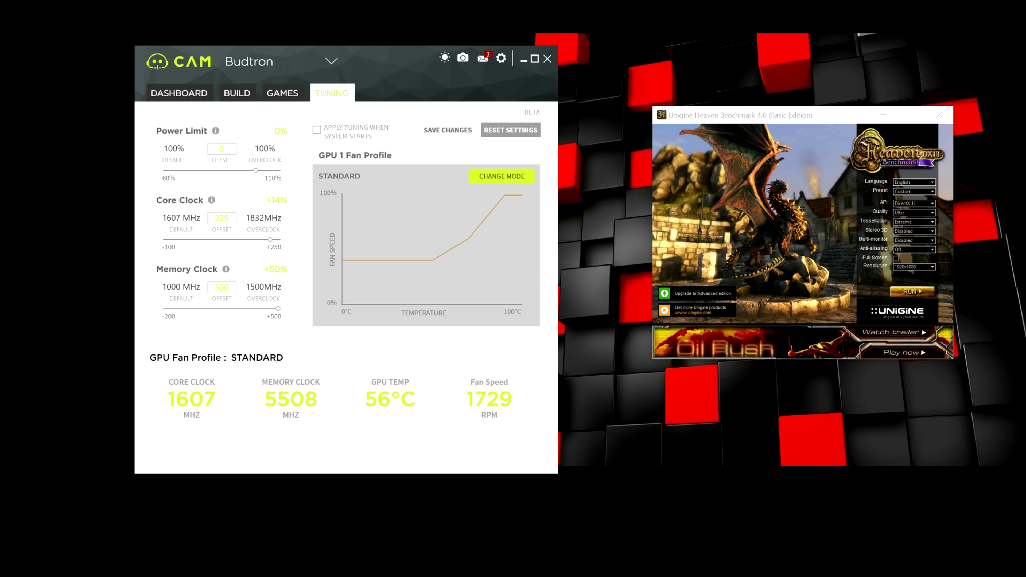
# - Set the GPU core clock offset to 50 MHz and save the tuning changes
pyautogui.moveTo(215, 130)
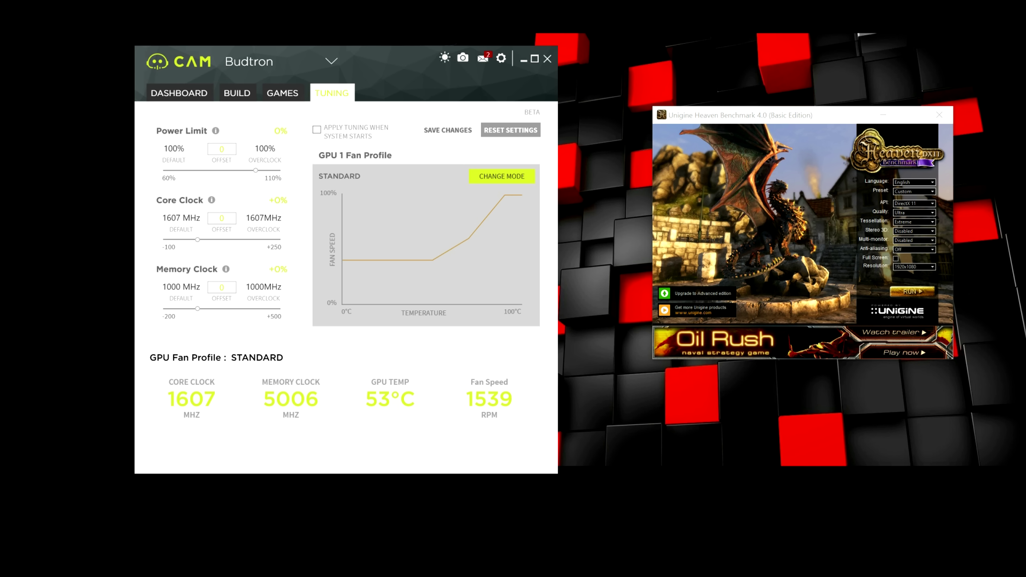
pyautogui.moveTo(215, 131)
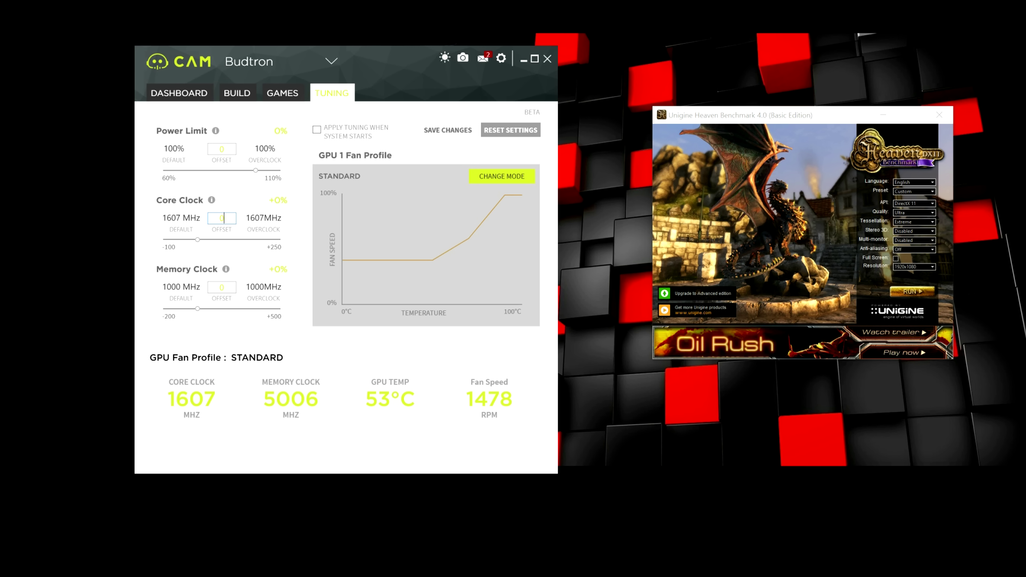
pyautogui.write('5')
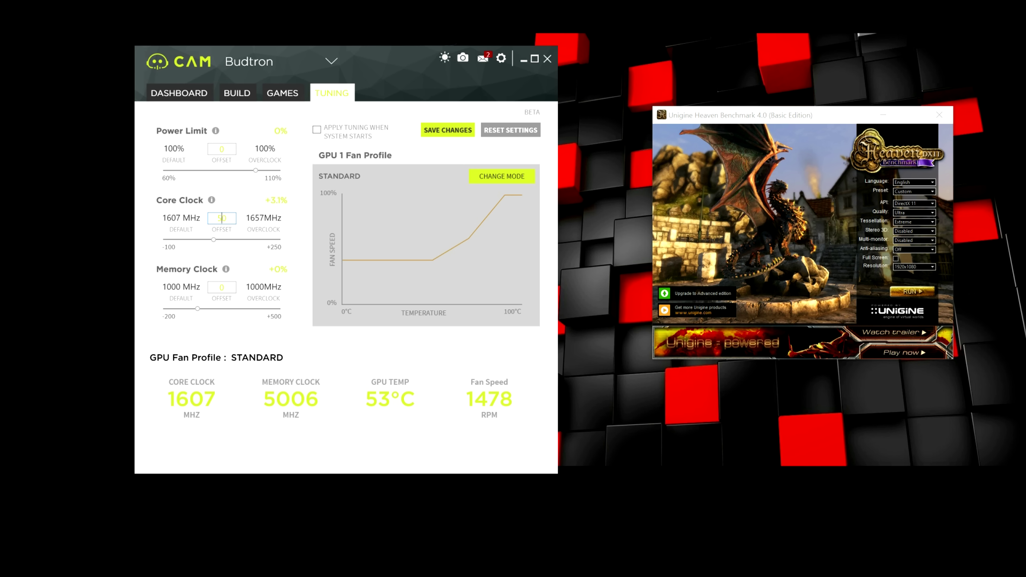
pyautogui.click(447, 130)
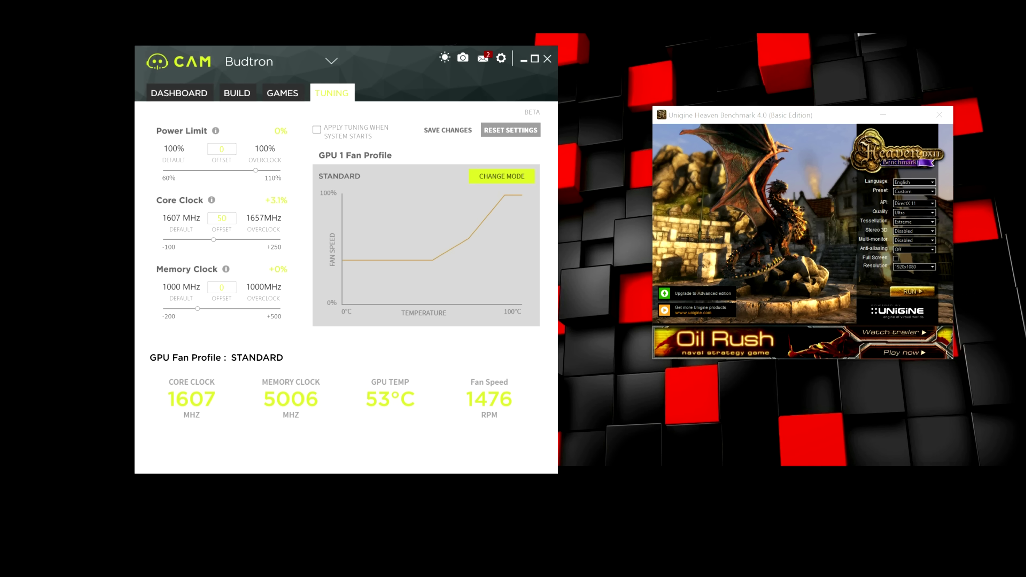
# - Save the tuning with Apply Tuning When System Starts enabled, and launch the Unigine Heaven benchmark beside the tuning page
pyautogui.click(317, 129)
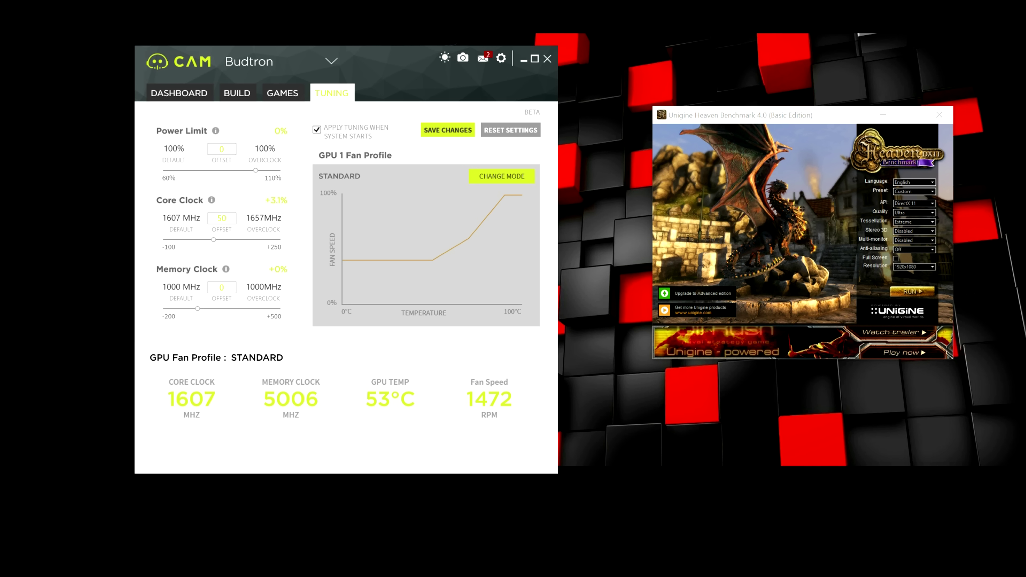
pyautogui.click(448, 130)
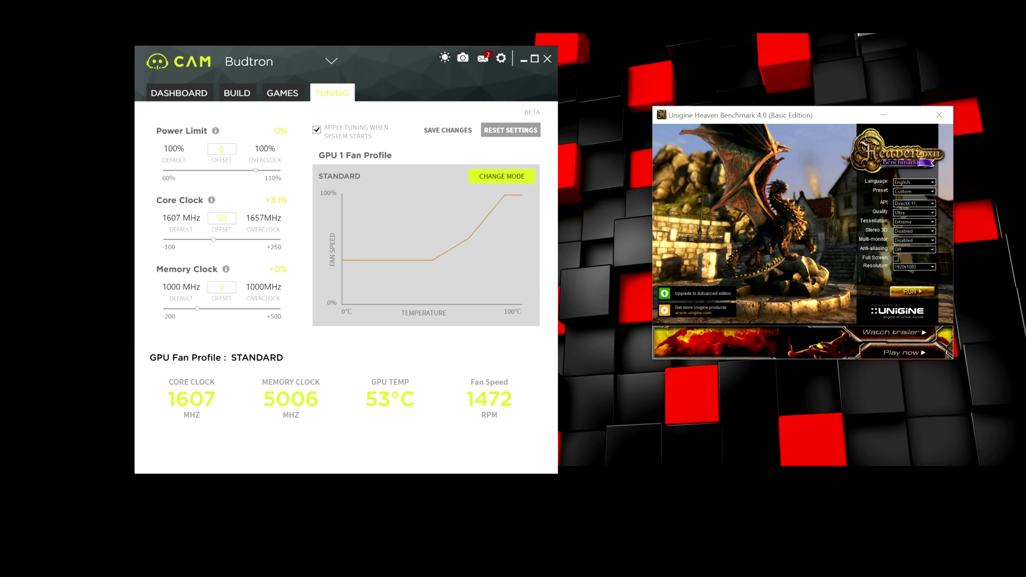
pyautogui.moveTo(803, 115); pyautogui.dragTo(800, 120)
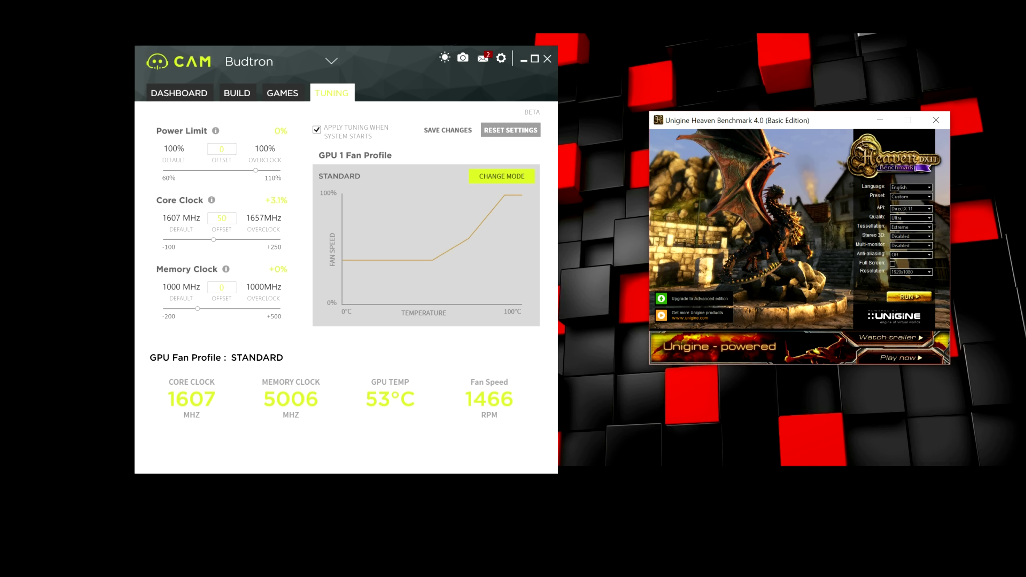
pyautogui.press('Return')
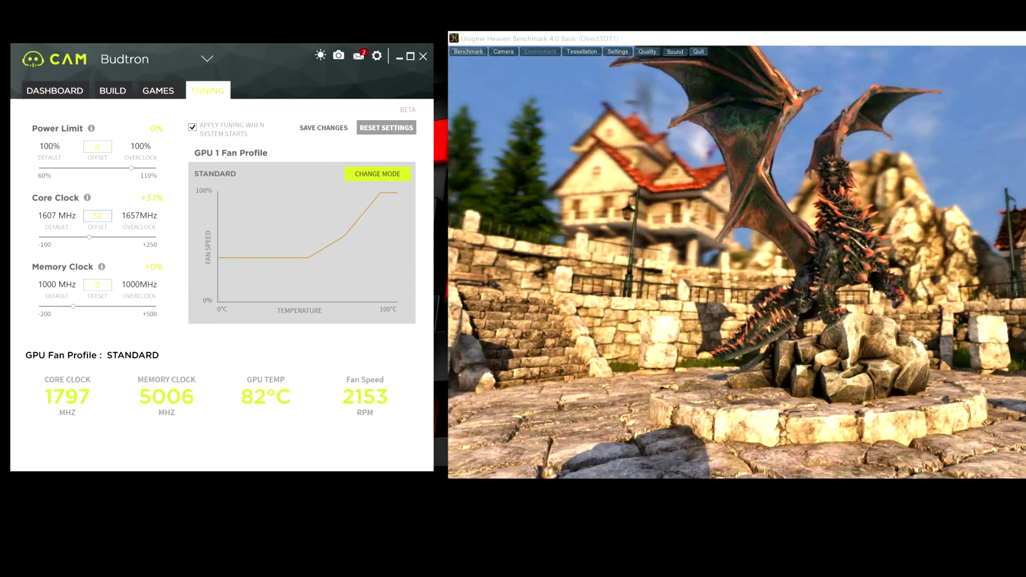
# - Set the GPU core clock offset to 100 MHz while the benchmark runs and save the changes
pyautogui.press('BackSpace')
pyautogui.write('1')
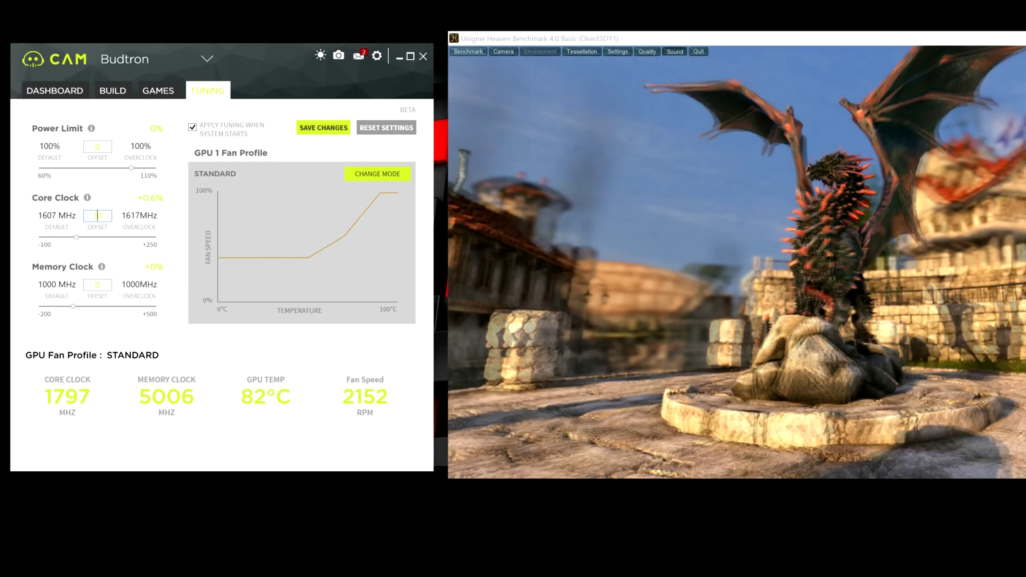
pyautogui.write('0')
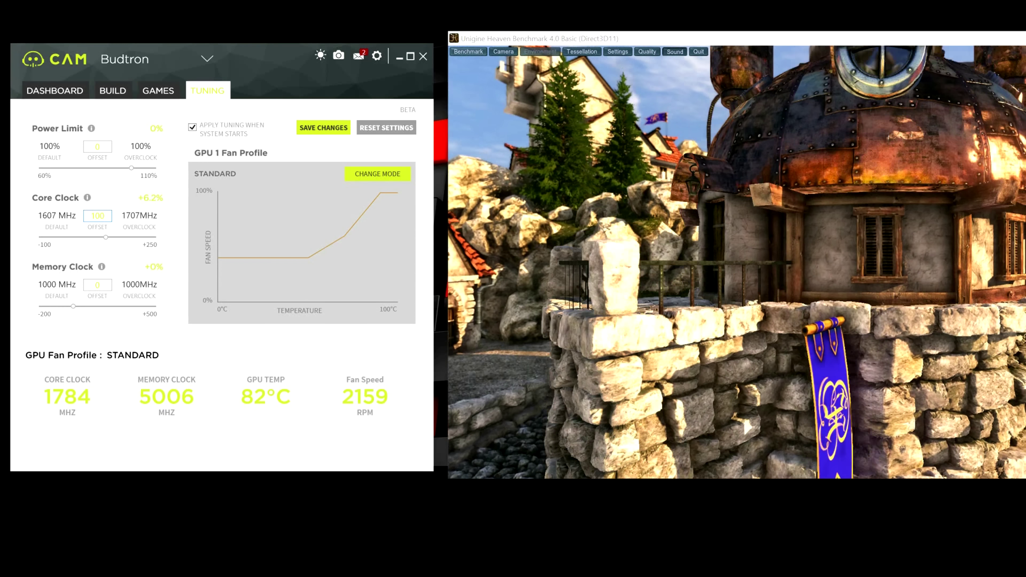
pyautogui.click(323, 127)
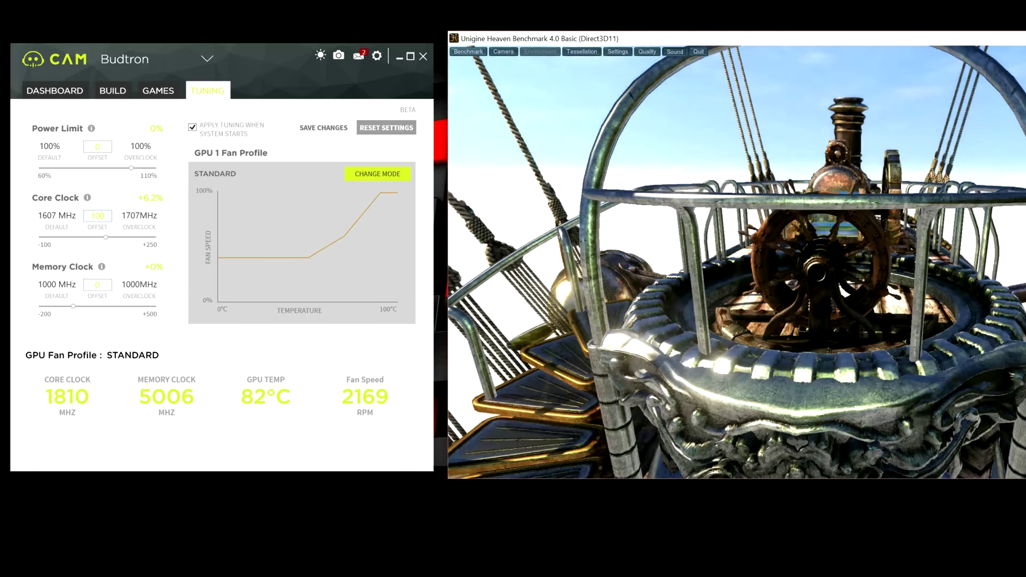
# - Raise the GPU core clock offset to 150 MHz
pyautogui.click(103, 216)
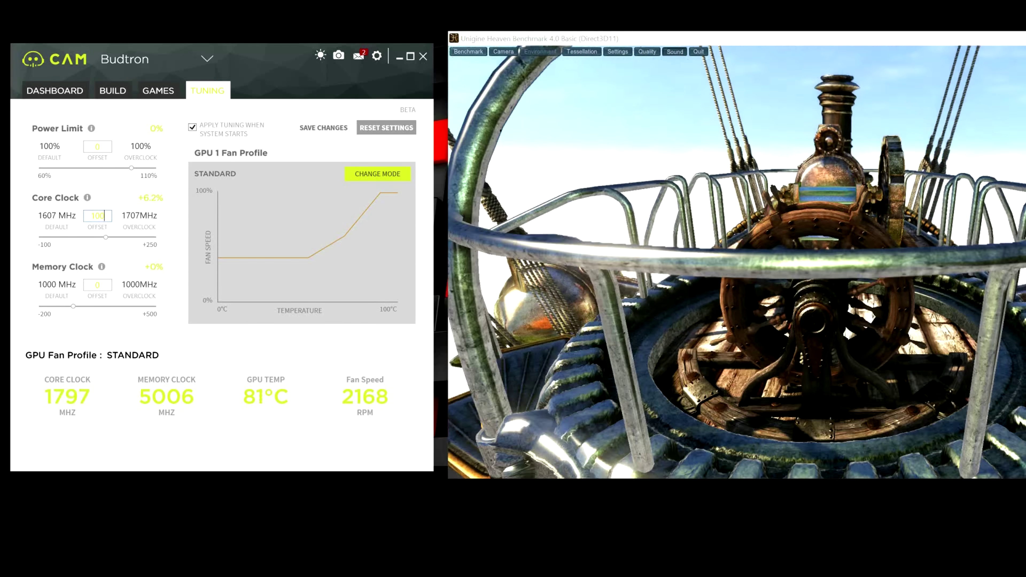
pyautogui.press('BackSpace')
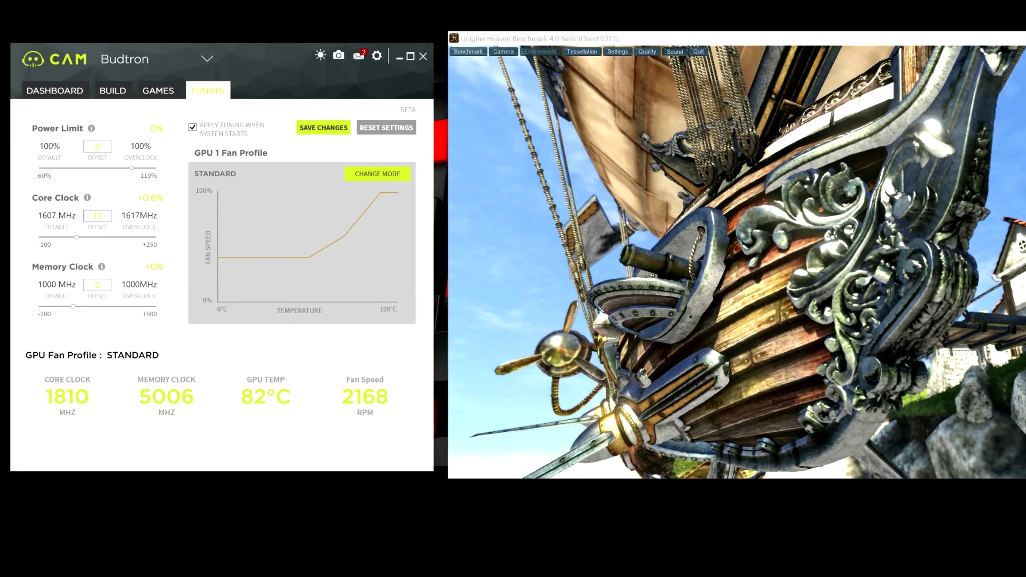
pyautogui.press('BackSpace')
pyautogui.write('50')
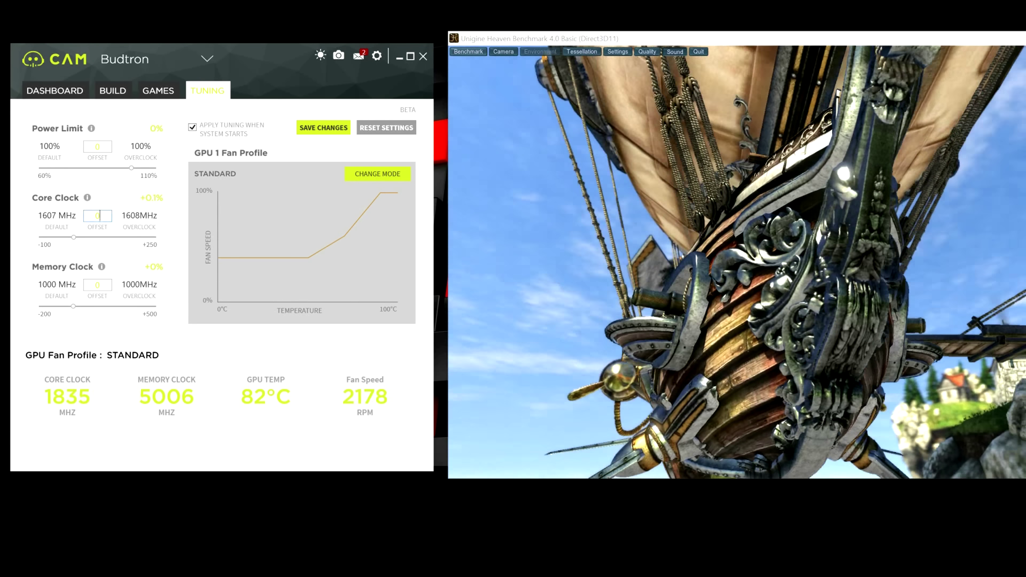
# - Raise the GPU core clock offset to 200 MHz and save the changes
pyautogui.write('2')
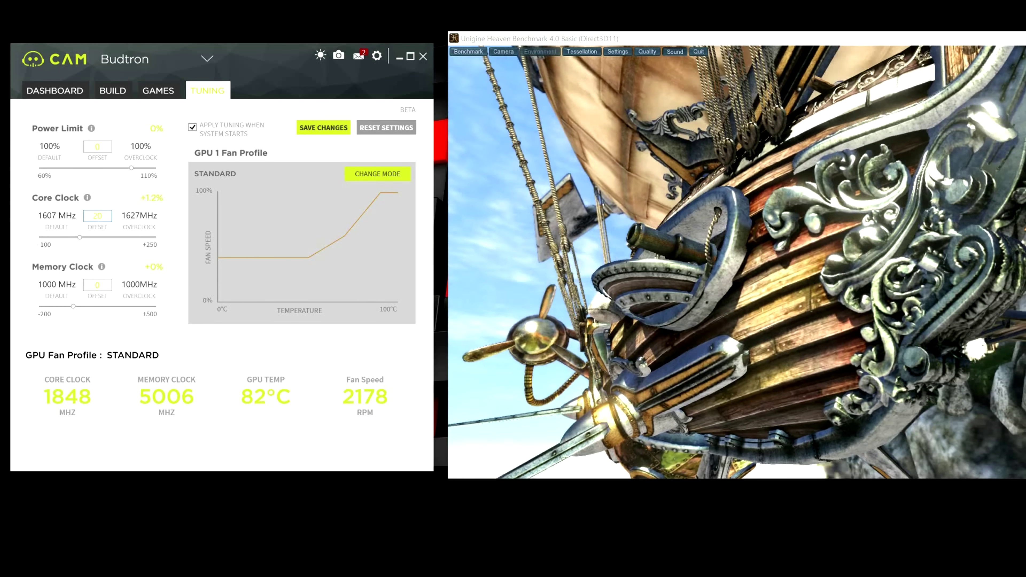
pyautogui.write('0')
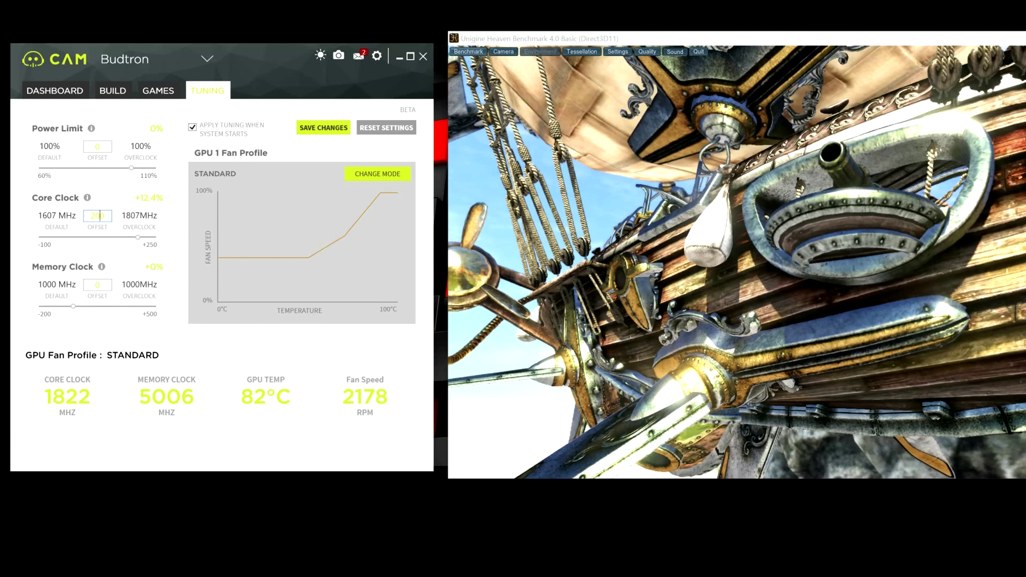
pyautogui.click(323, 128)
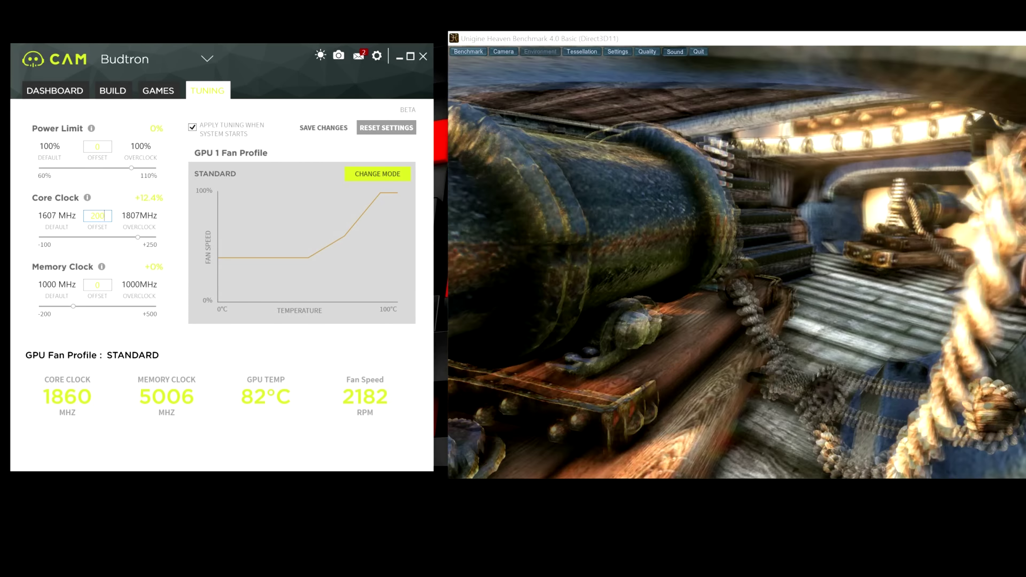
# - Increase the GPU core clock offset to 225 MHz and apply it
pyautogui.press('BackSpace')
pyautogui.press('BackSpace')
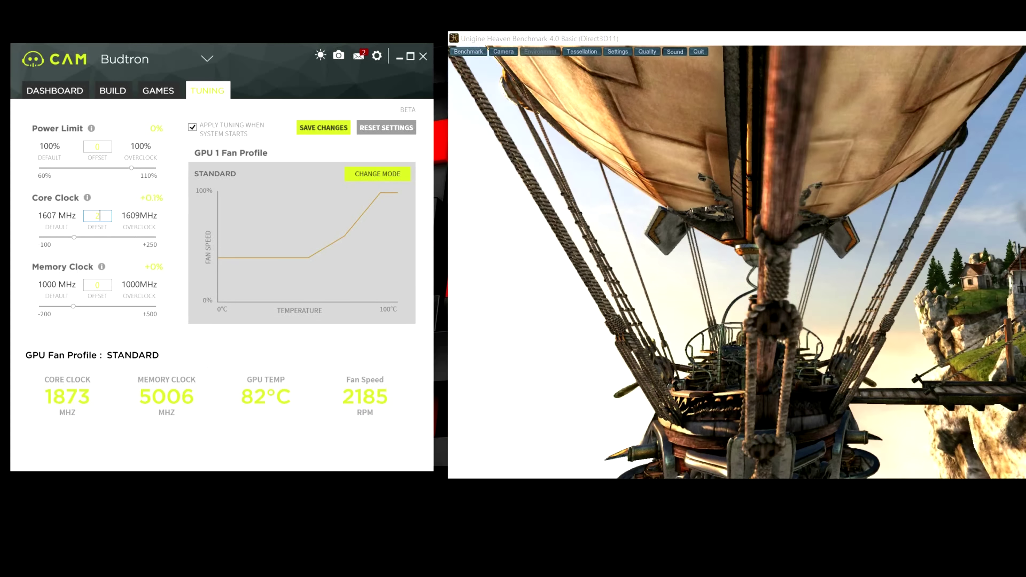
pyautogui.write('2')
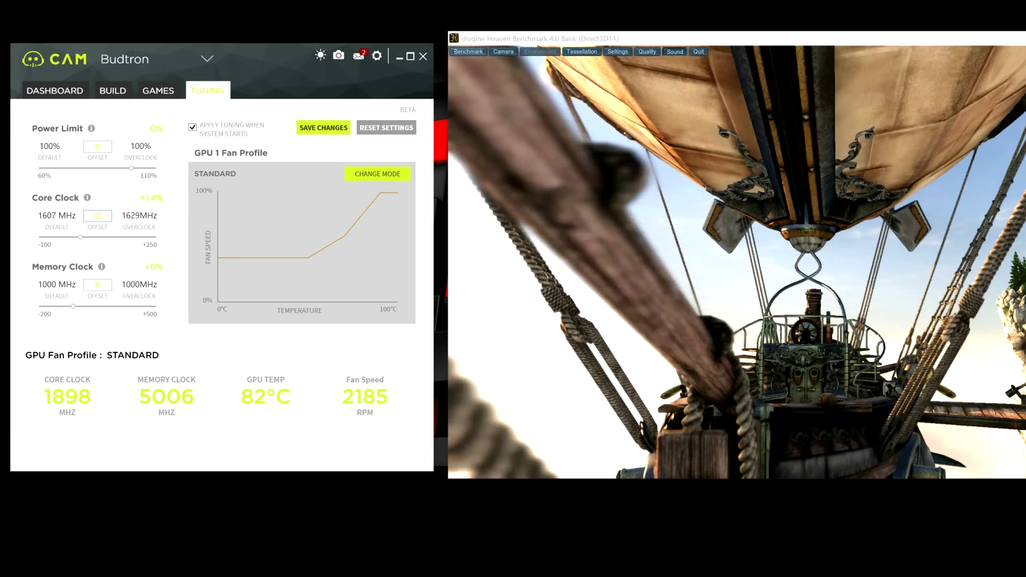
pyautogui.write('5')
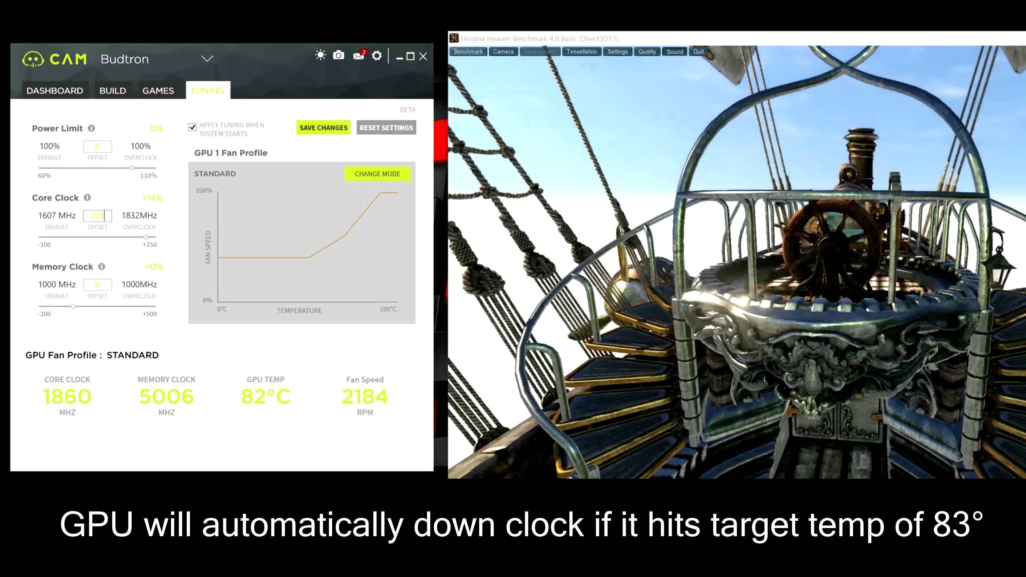
pyautogui.press('Return')
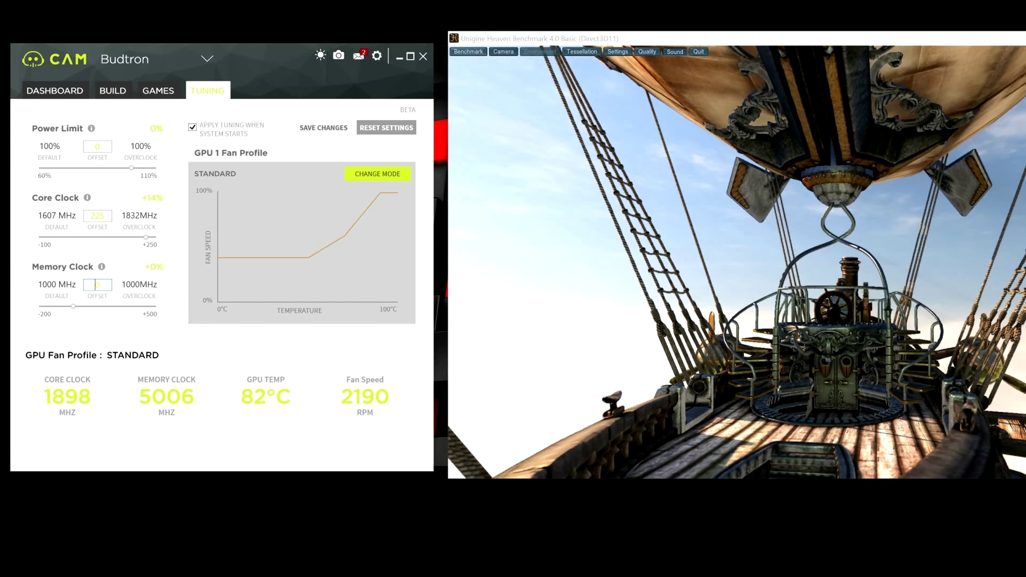
# - Set the GPU memory clock offset to 100 MHz, raise it to 500 MHz and save the changes
pyautogui.write('10')
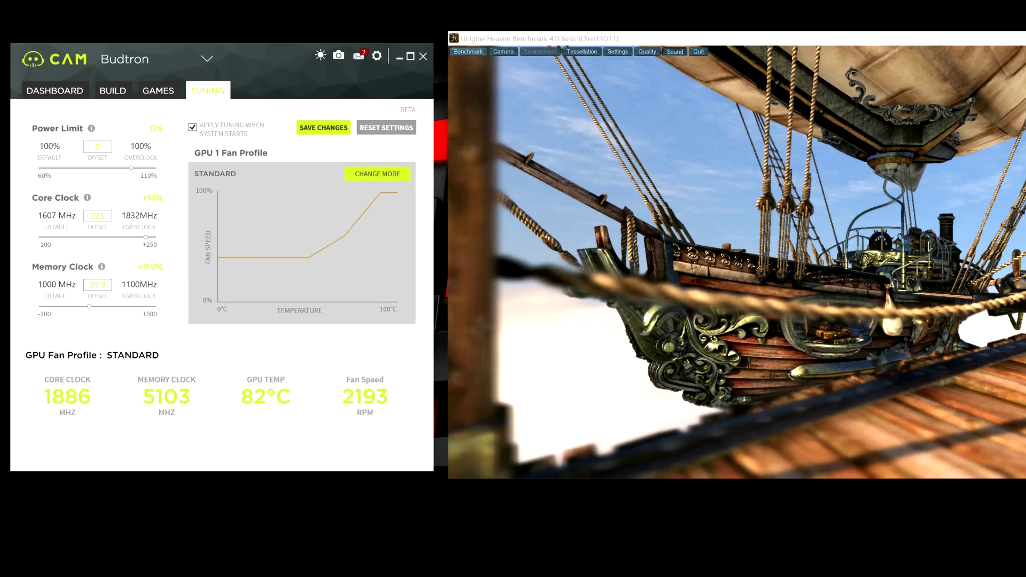
pyautogui.press('BackSpace')
pyautogui.press('BackSpace')
pyautogui.press('BackSpace')
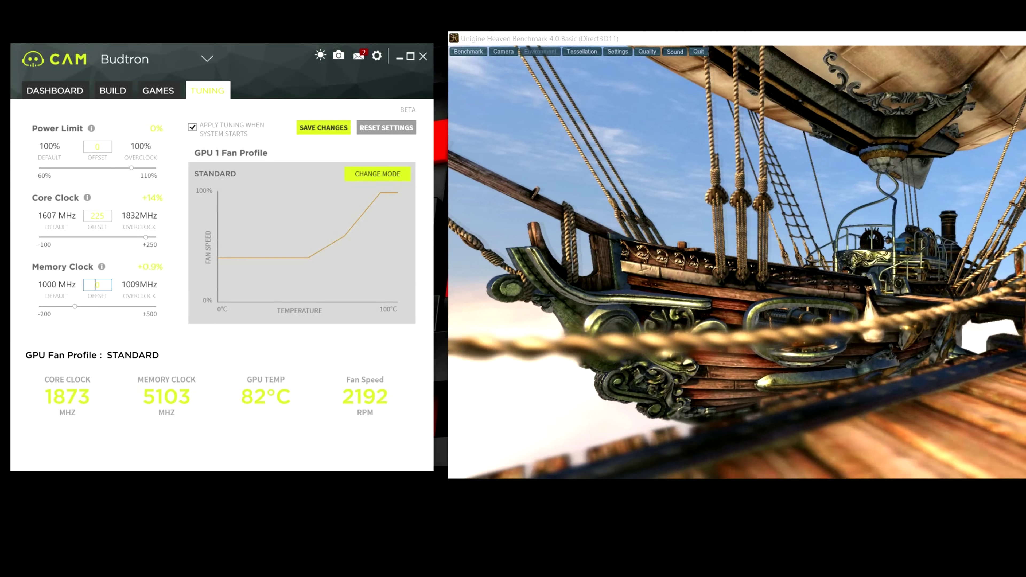
pyautogui.write('500')
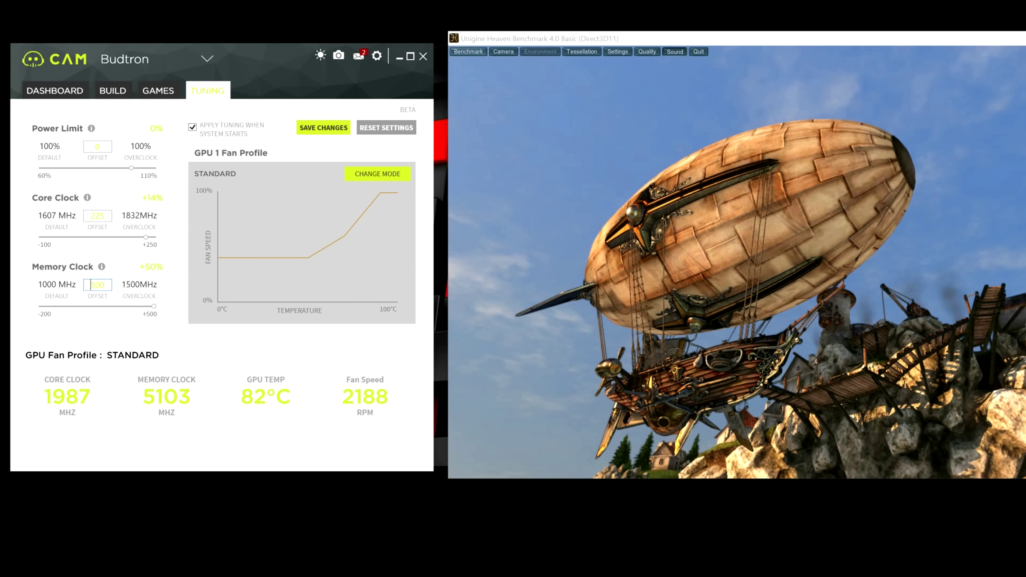
pyautogui.click(323, 127)
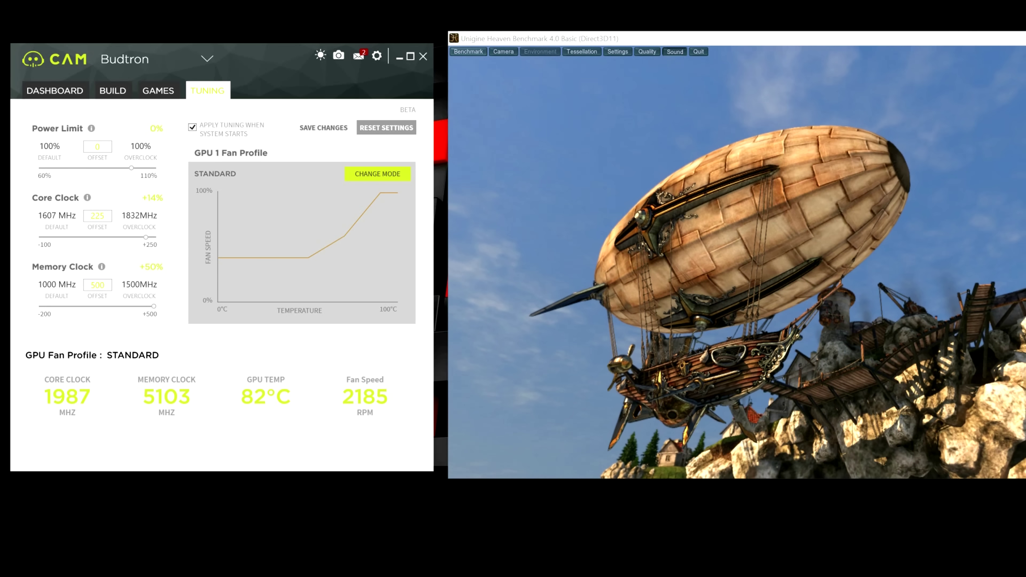
pyautogui.click(468, 51)
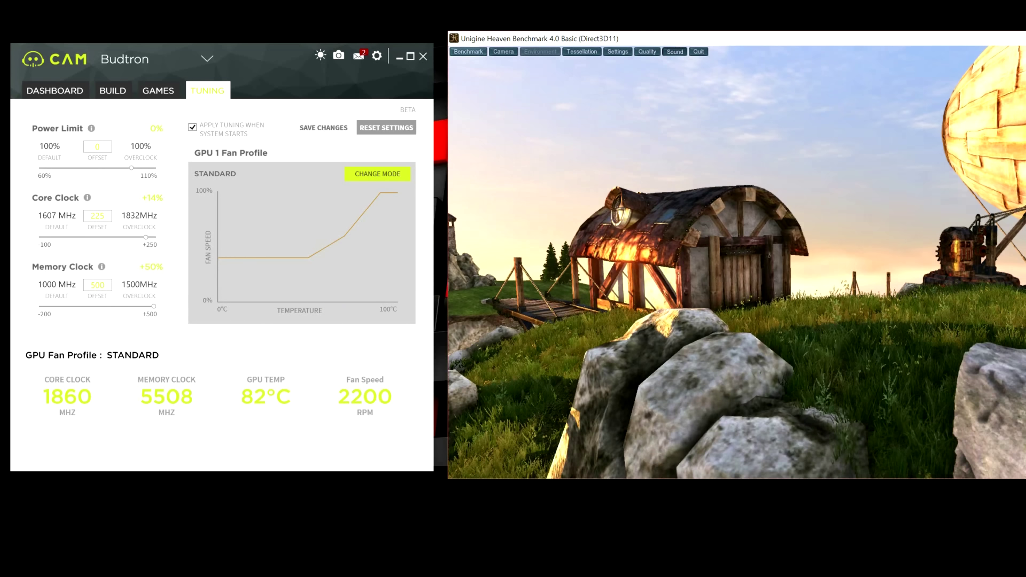
# - Switch the GPU fan profile to Fixed at 91% fan speed and save the changes
pyautogui.click(377, 174)
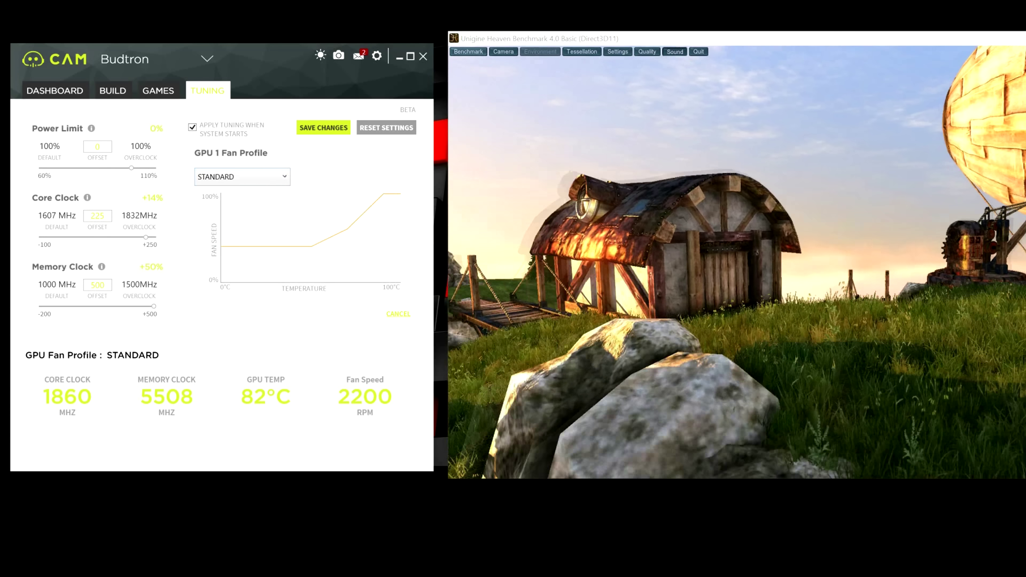
pyautogui.click(242, 176)
pyautogui.click(242, 204)
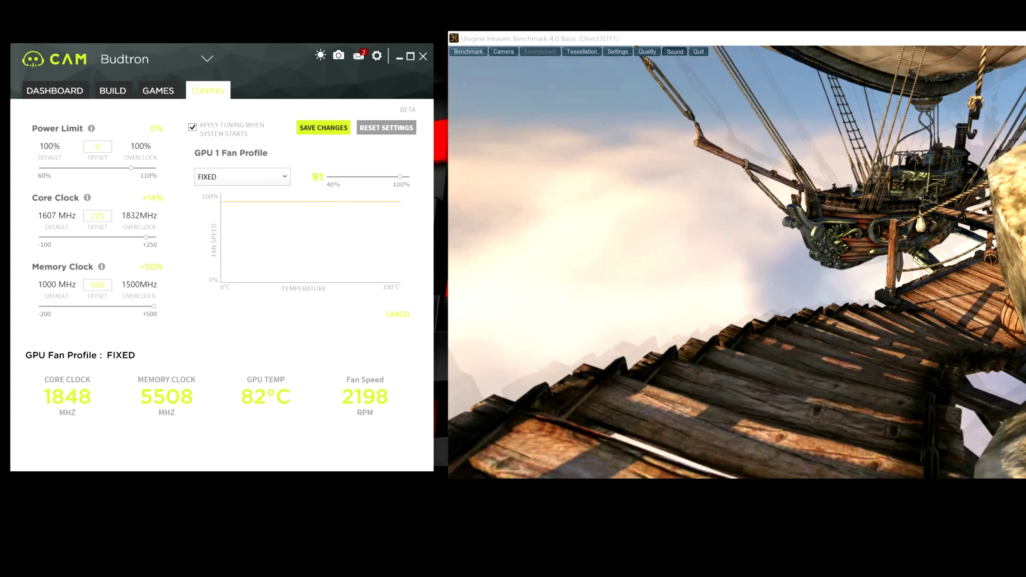
pyautogui.moveTo(400, 176); pyautogui.dragTo(397, 177)
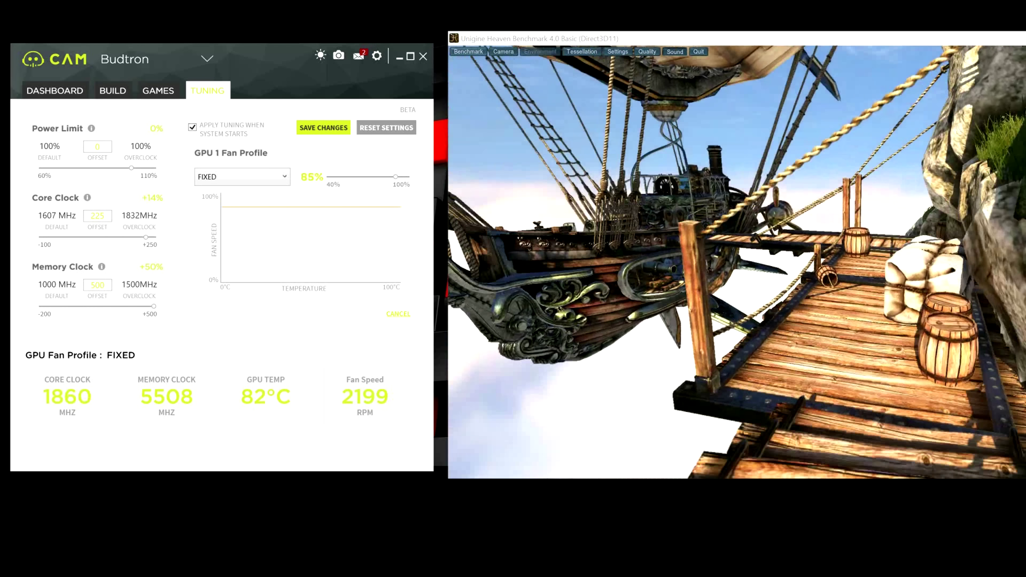
pyautogui.press('Right')
pyautogui.press('Right')
pyautogui.press('Right')
pyautogui.press('Right')
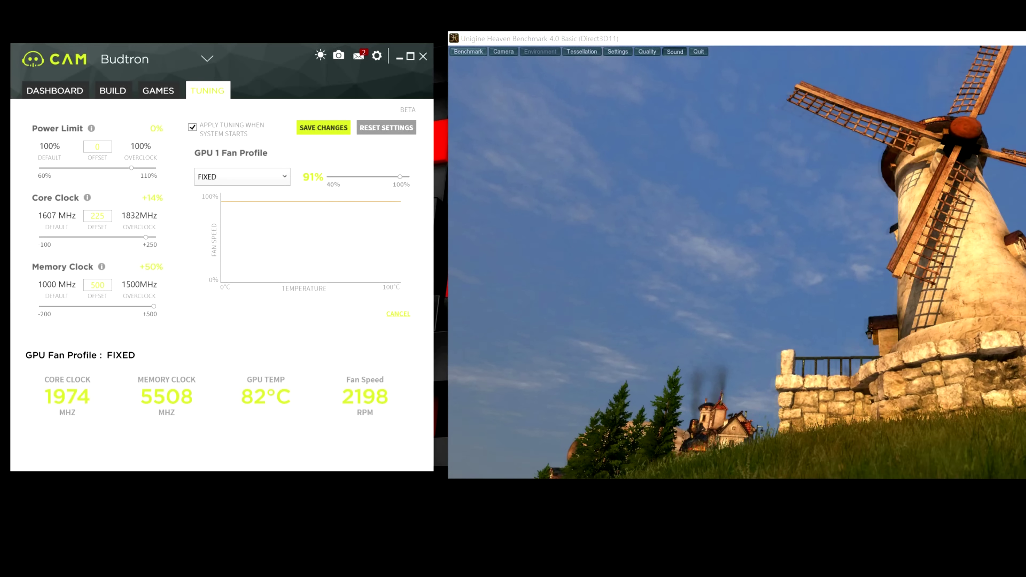
pyautogui.press('Return')
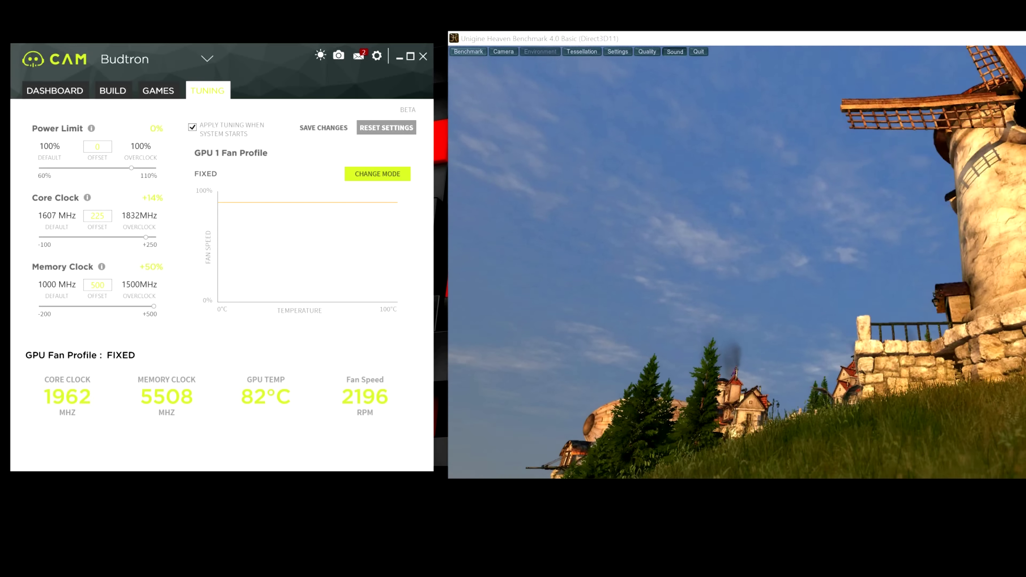
# - On the reset tuning page, set the core clock offset to 50 MHz and save the changes
pyautogui.moveTo(326, 202)
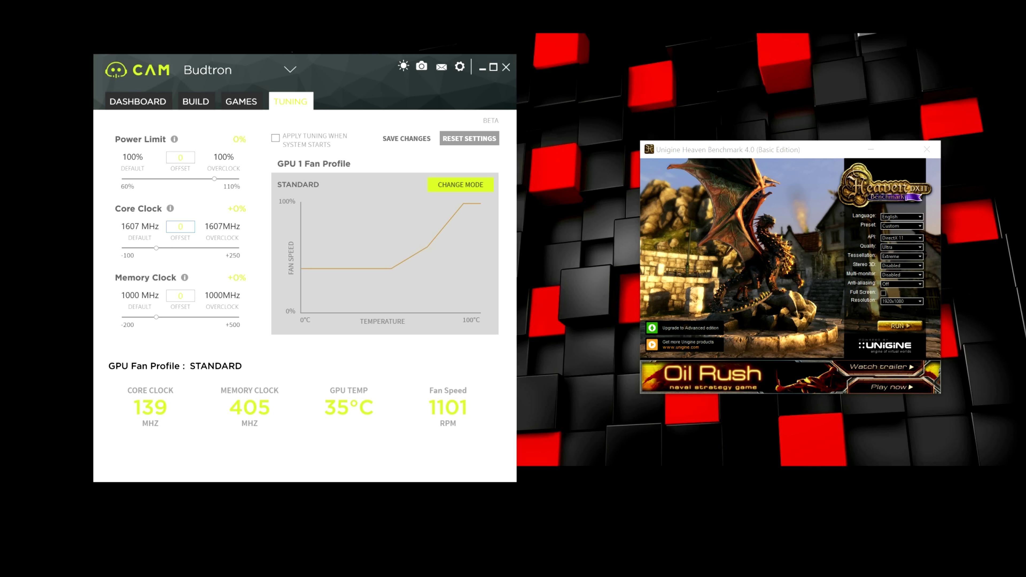
pyautogui.write('50')
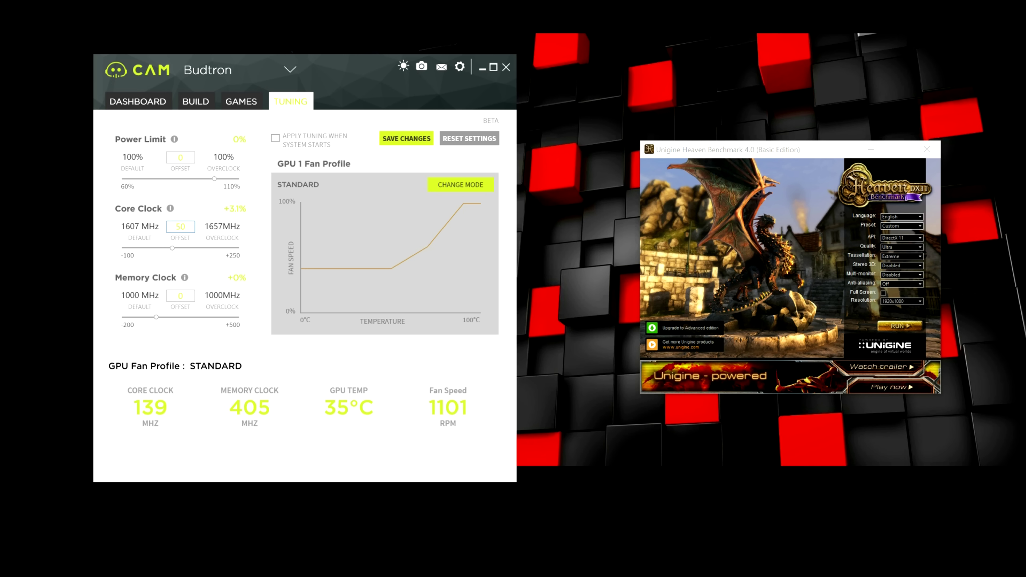
pyautogui.click(406, 138)
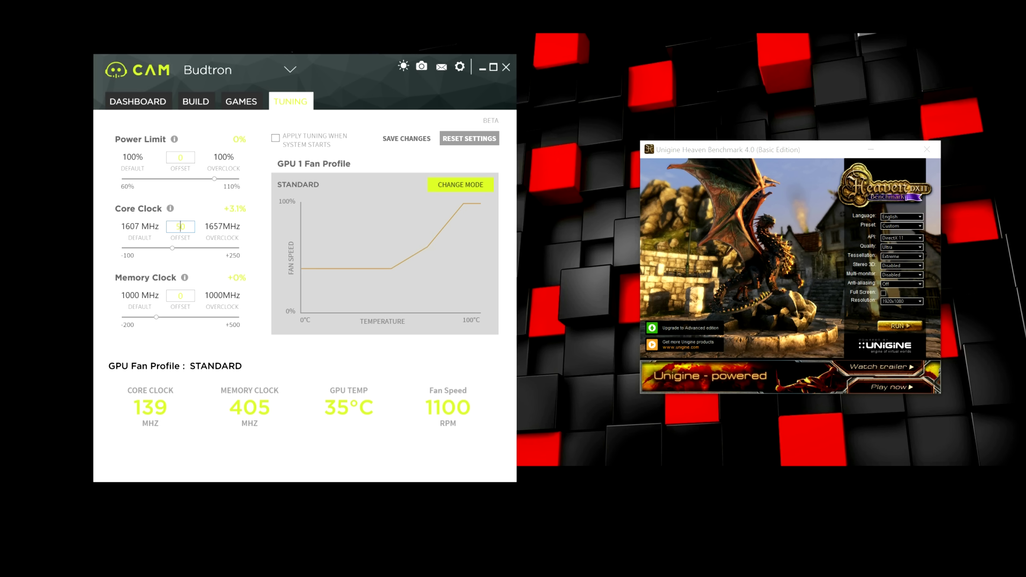
# - Try core clock offsets of 100 MHz and 200 MHz without saving them
pyautogui.press('BackSpace')
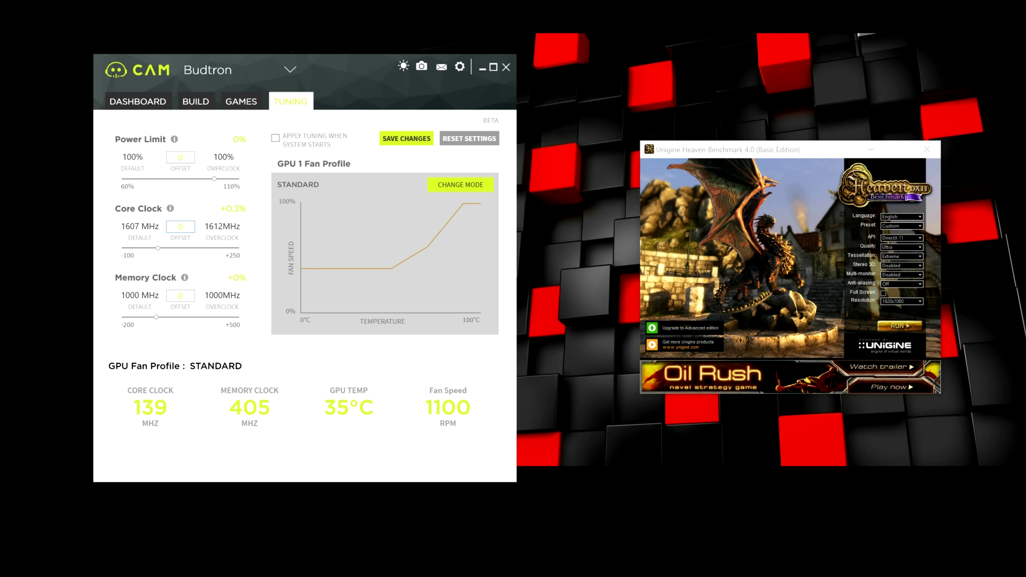
pyautogui.write('100')
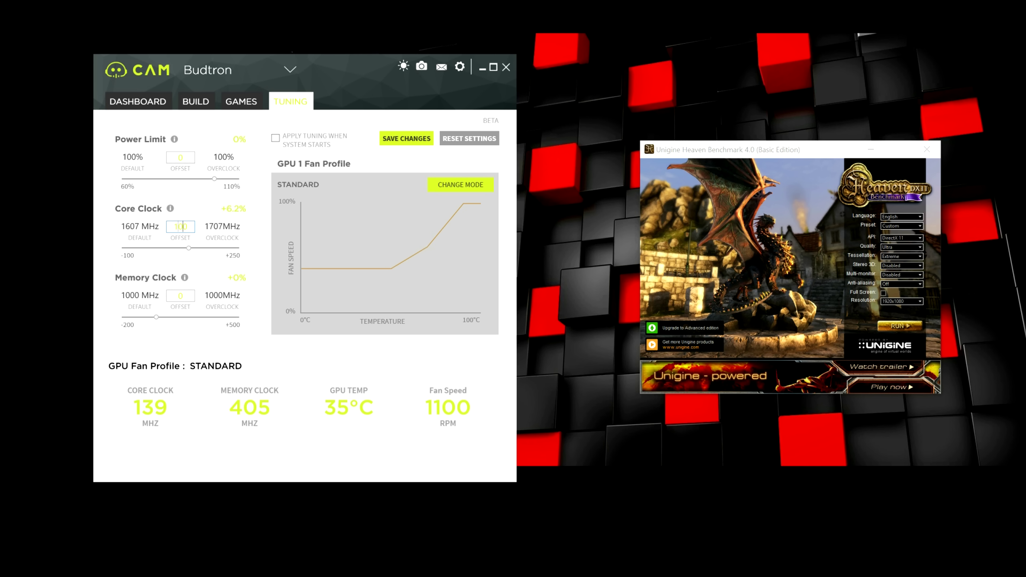
pyautogui.press('BackSpace')
pyautogui.press('BackSpace')
pyautogui.write('20')
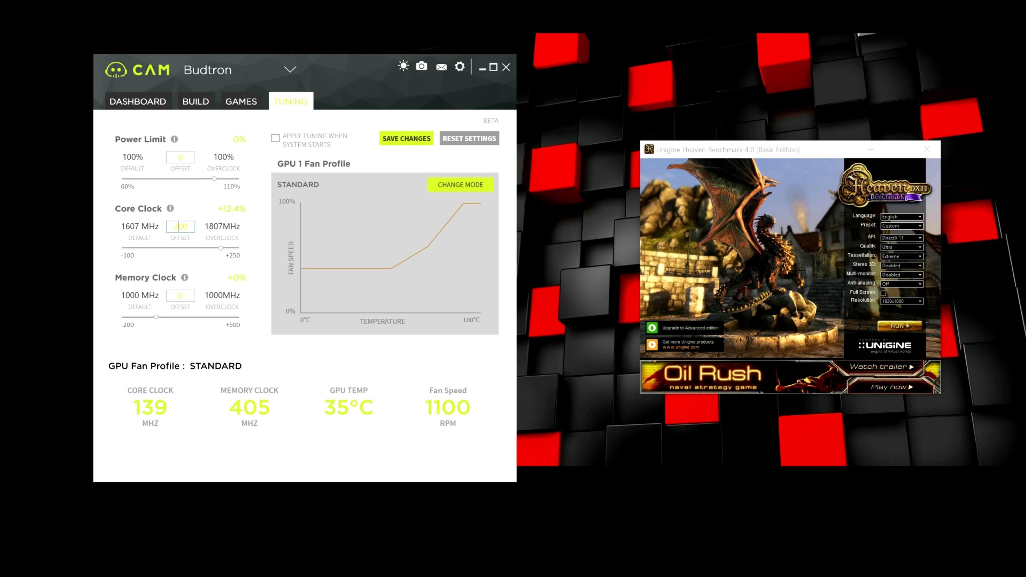
# - Set the GPU core clock offset to 175 MHz
pyautogui.press('BackSpace')
pyautogui.press('BackSpace')
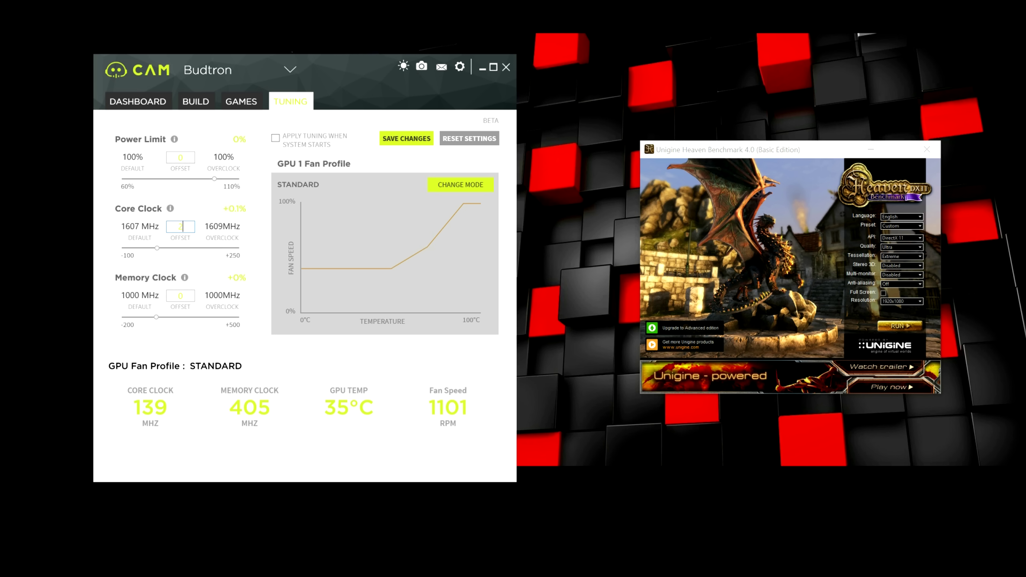
pyautogui.write('1')
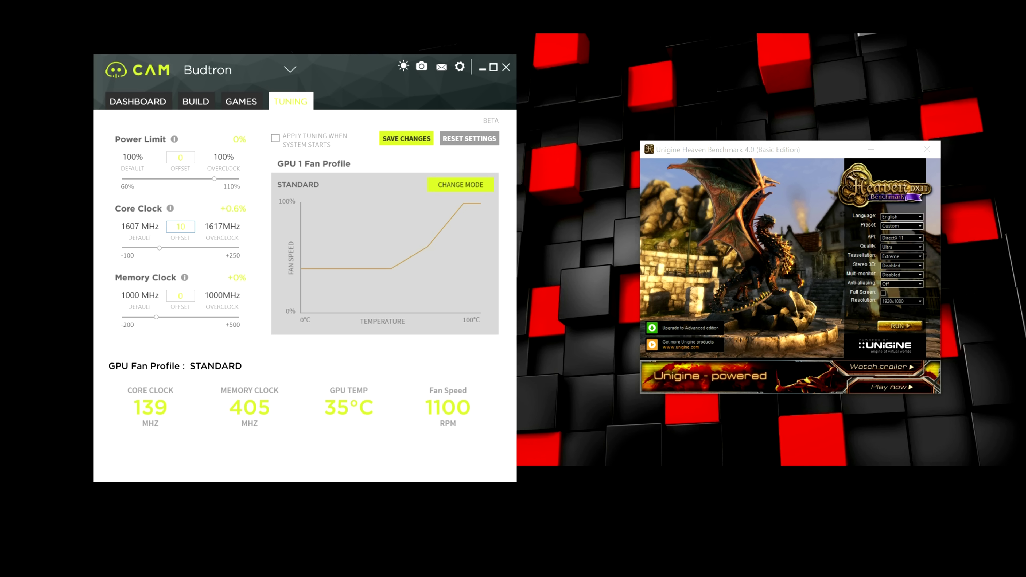
pyautogui.write('7')
pyautogui.press('Delete')
pyautogui.write('5')
# - Try a memory clock offset of 400 MHz, replace it with 375 MHz and save the tuning changes
pyautogui.click(182, 296)
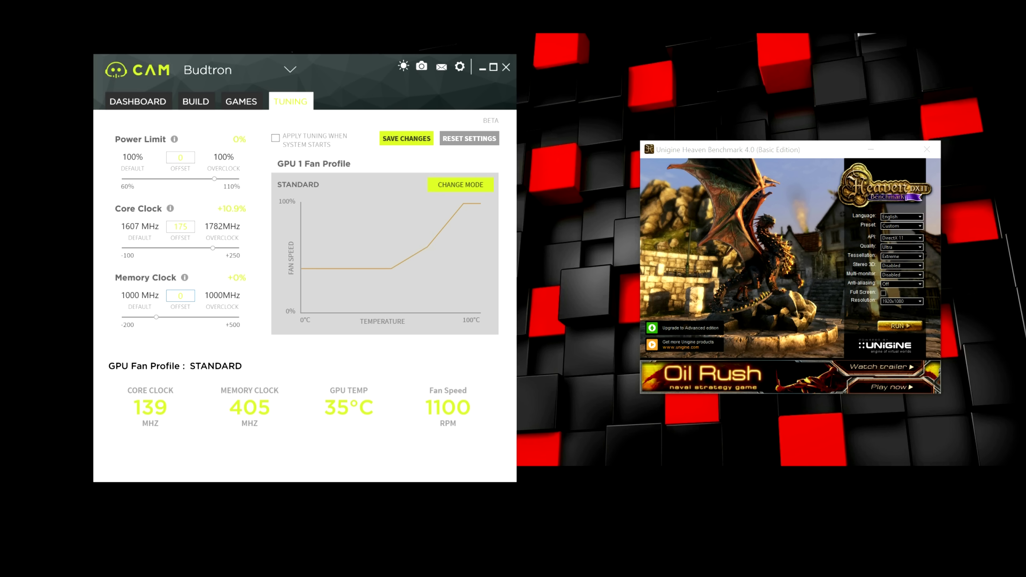
pyautogui.write('5')
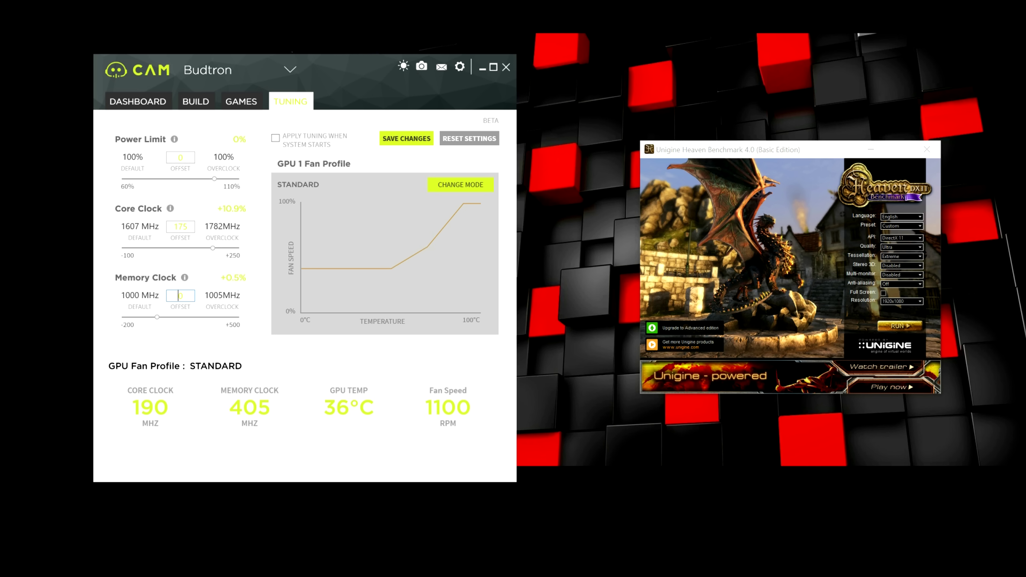
pyautogui.write('400')
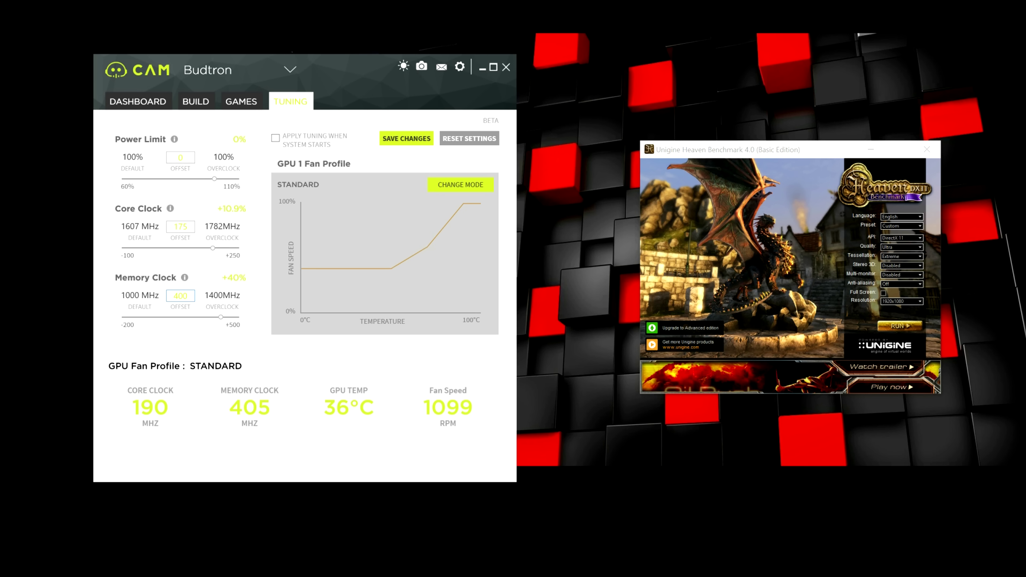
pyautogui.press('BackSpace')
pyautogui.press('BackSpace')
pyautogui.press('BackSpace')
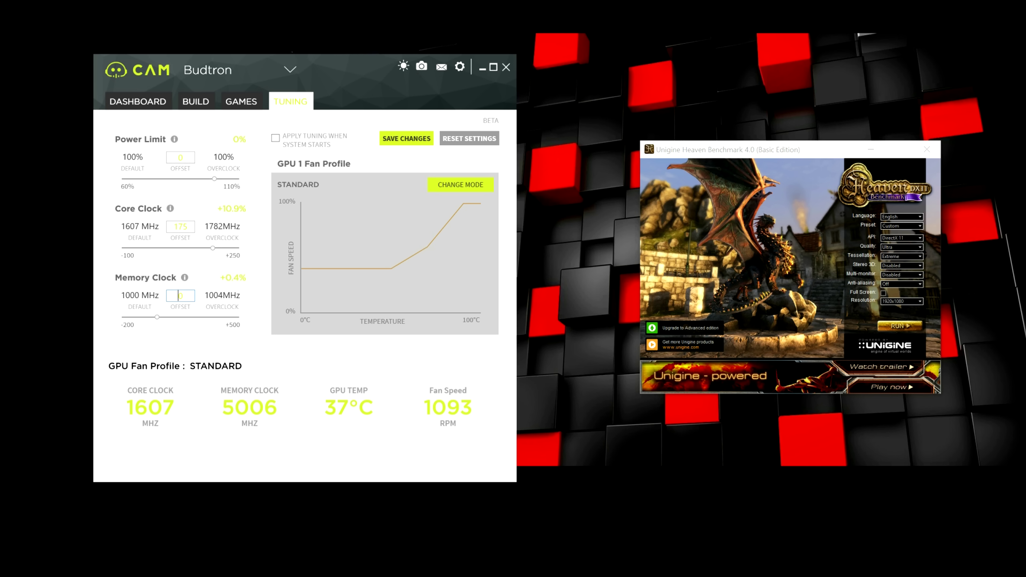
pyautogui.write('30')
pyautogui.press('BackSpace')
pyautogui.write('75')
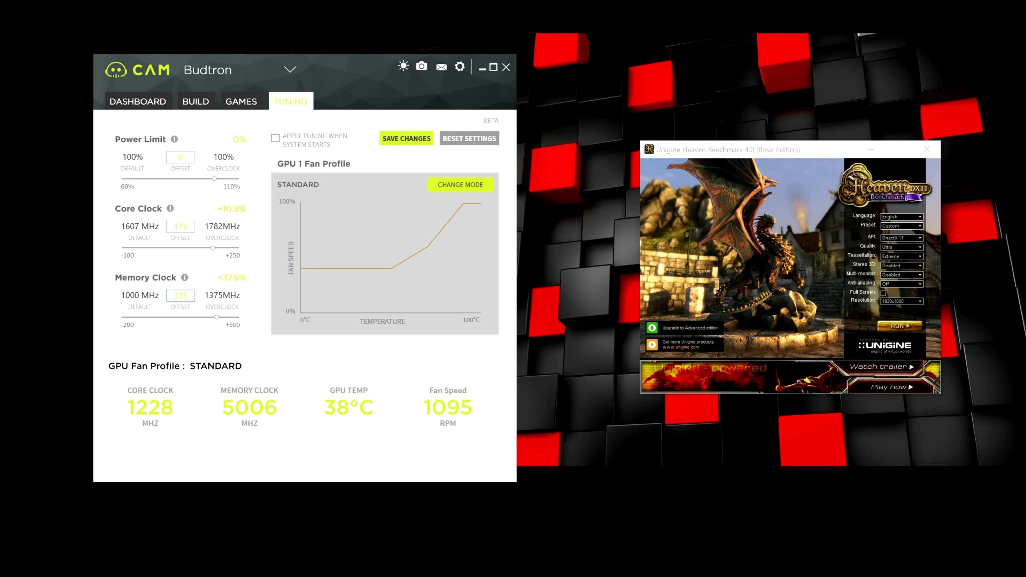
pyautogui.click(406, 138)
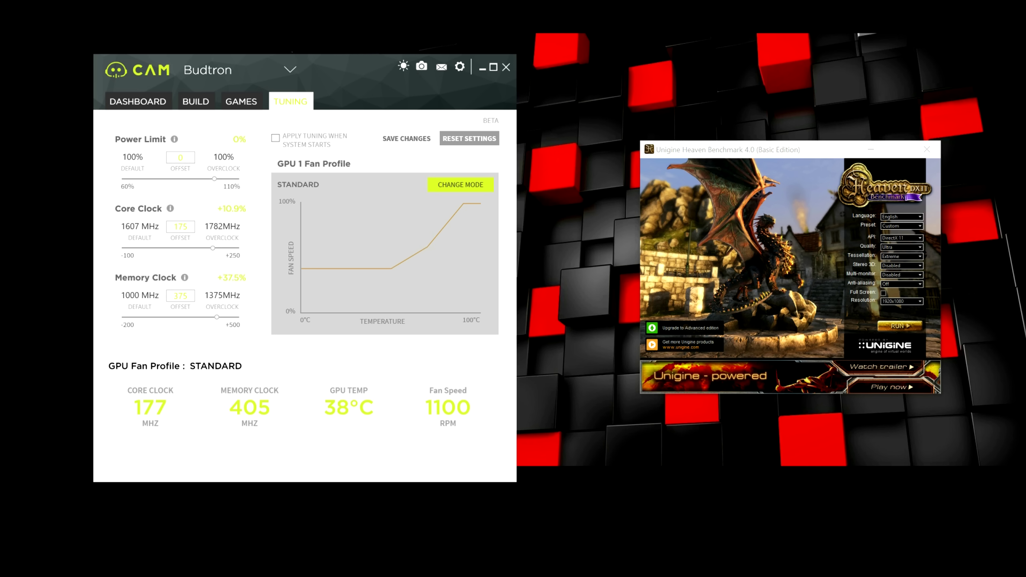
# - Raise the GPU power limit to its 110% maximum, a 10% offset
pyautogui.moveTo(214, 178); pyautogui.dragTo(237, 178)
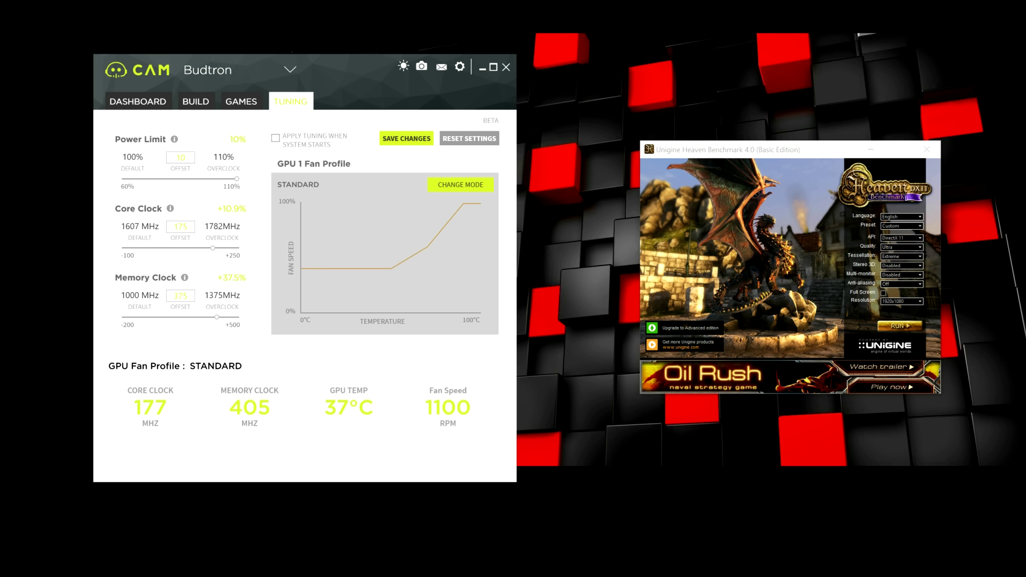